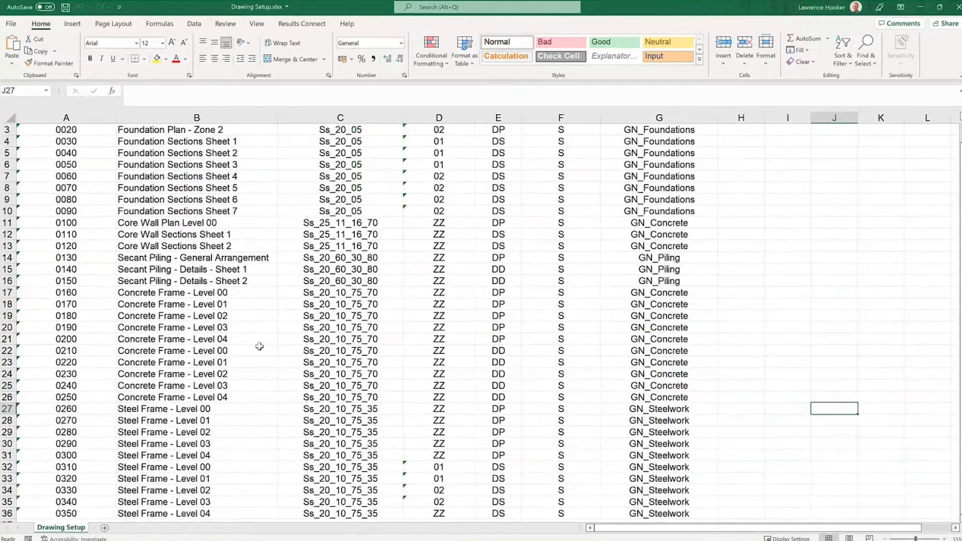
- Extend the sheet number series in column A down to row 44, ending at 0430
{"action": "scroll", "coordinate": [279, 361], "scroll_direction": "down", "scroll_amount": 3}
{"action": "left_click", "coordinate": [94, 413]}
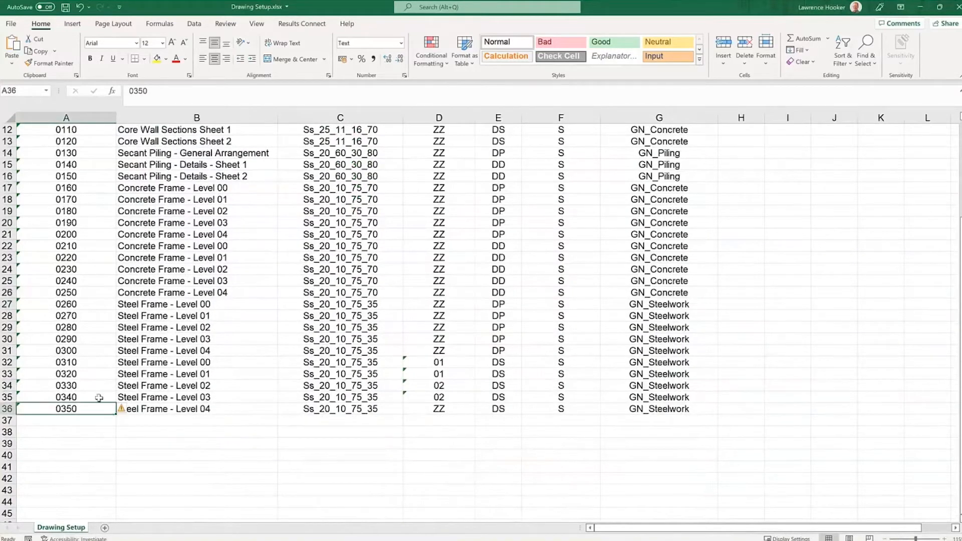
{"action": "left_click_drag", "start_coordinate": [97, 397], "coordinate": [101, 507]}
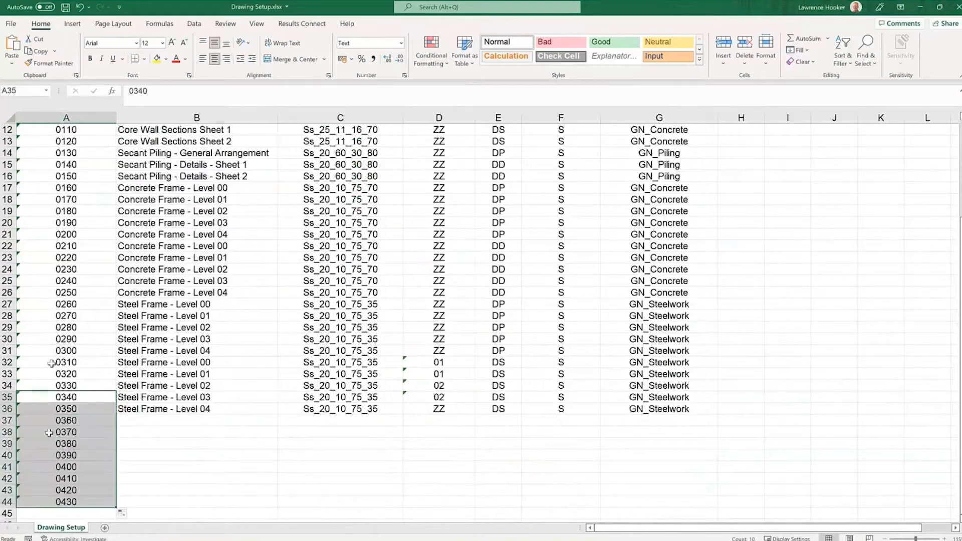
- Extend the Steel Frame sheet name series in column B from Level 04 down to Level 12 in row 44
{"action": "left_click", "coordinate": [189, 409]}
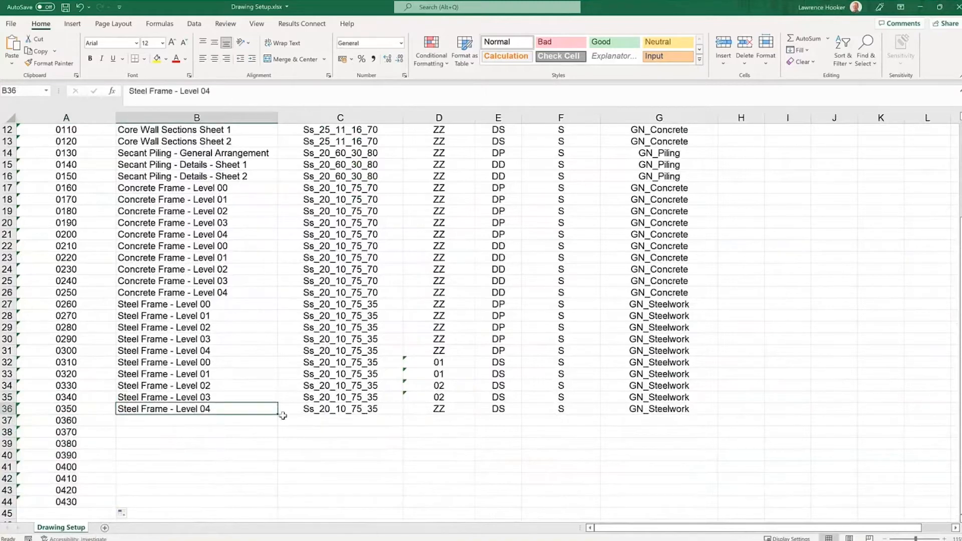
{"action": "left_click_drag", "start_coordinate": [277, 415], "coordinate": [265, 510]}
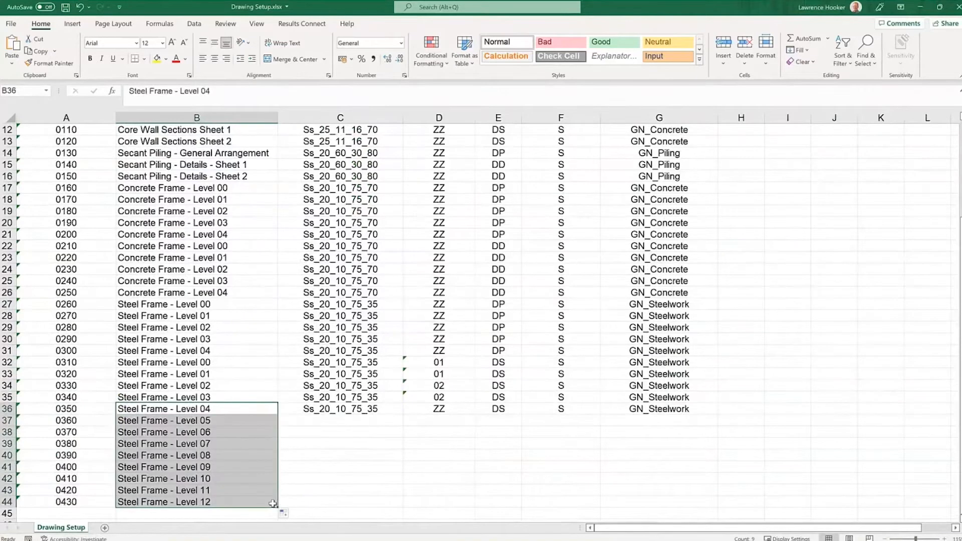
{"action": "left_click", "coordinate": [383, 453]}
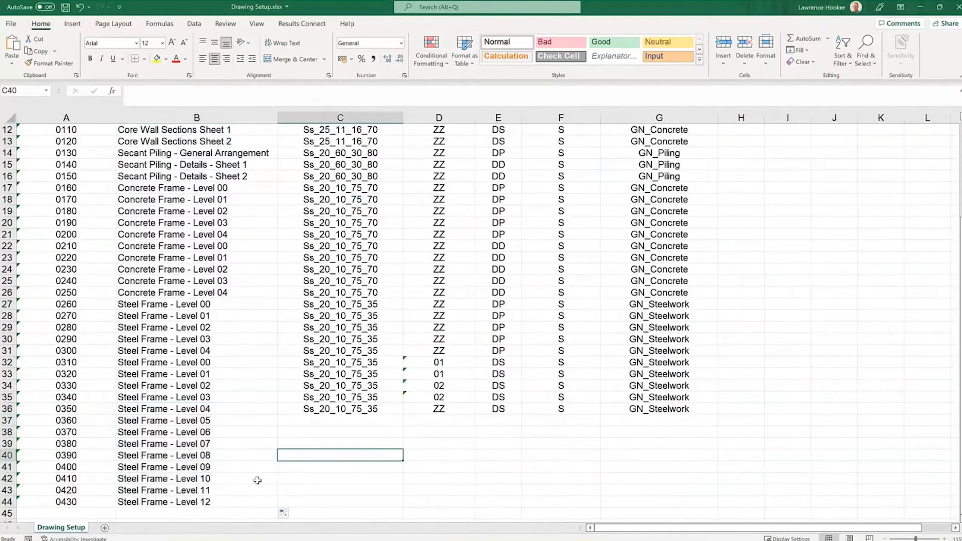
- Undo the series fills of sheet numbers and sheet names below row 36
{"action": "key", "text": "ctrl+z"}
{"action": "key", "text": "ctrl+z"}
{"action": "key", "text": "ctrl+z"}
{"action": "key", "text": "ctrl+z"}
{"action": "key", "text": "ctrl+z"}
{"action": "key", "text": "ctrl+z"}
{"action": "left_click", "coordinate": [372, 459]}
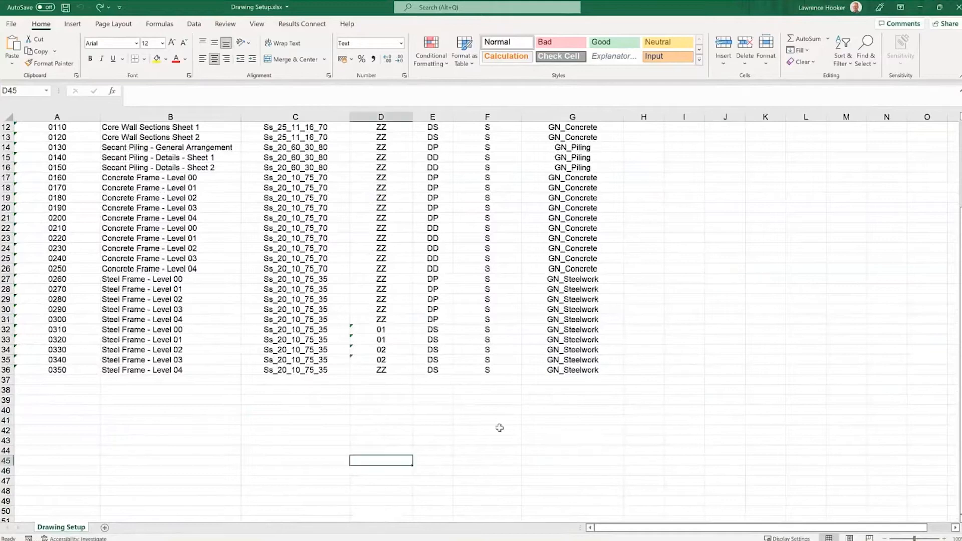
{"action": "scroll", "coordinate": [530, 428], "scroll_direction": "up", "scroll_amount": 4}
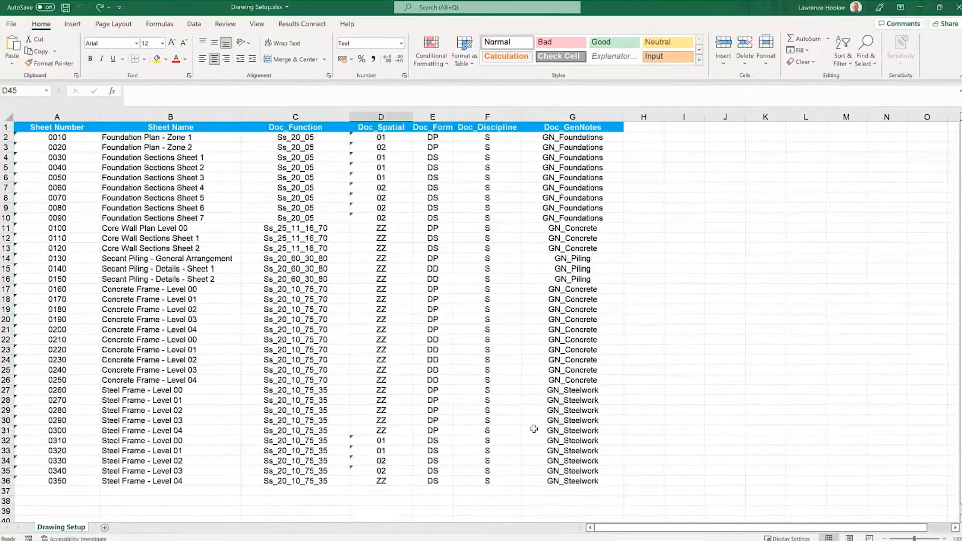
- Switch to Revit and run the CreateSheetsFromExcel script in Dynamo Player using Drawing Setup.xlsx
{"action": "left_click", "coordinate": [959, 7]}
{"action": "left_click", "coordinate": [483, 292]}
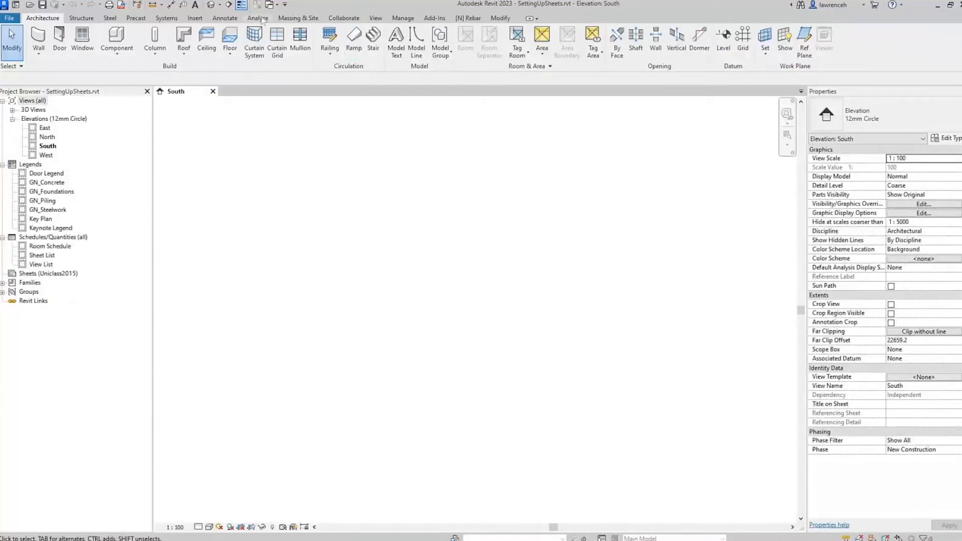
{"action": "left_click", "coordinate": [403, 19]}
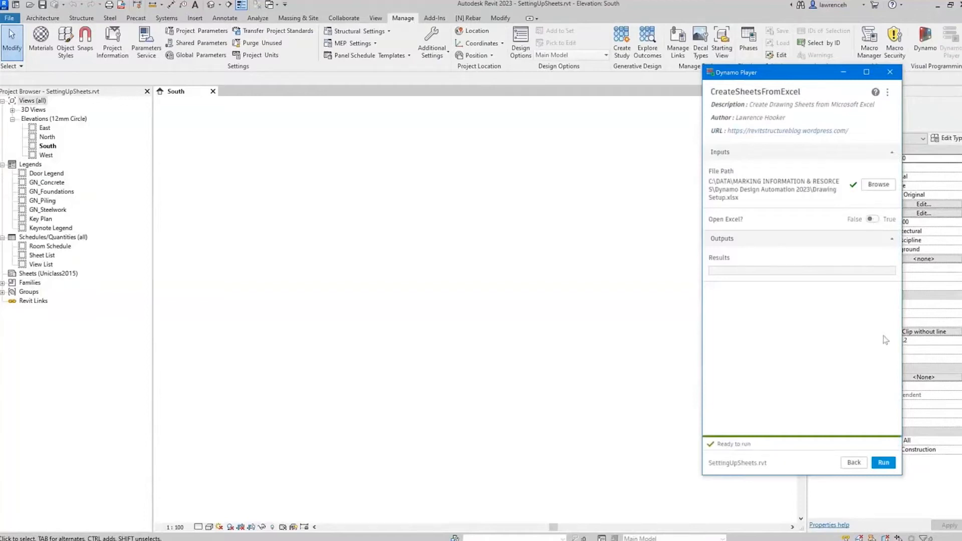
{"action": "left_click", "coordinate": [887, 464]}
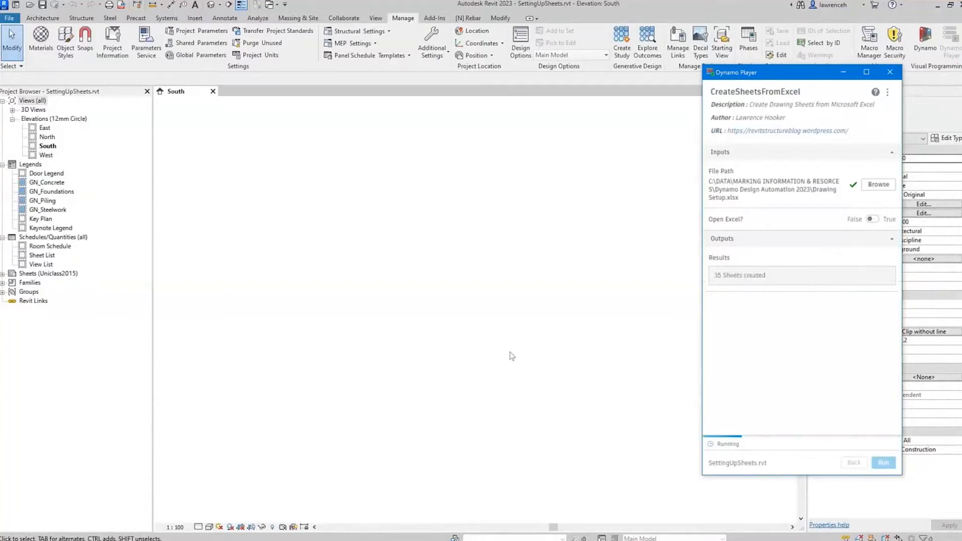
- Expand the Ss_20_05 sheet group and open sheet 0010 - Foundation Plan - Zone 1
{"action": "left_click", "coordinate": [2, 274]}
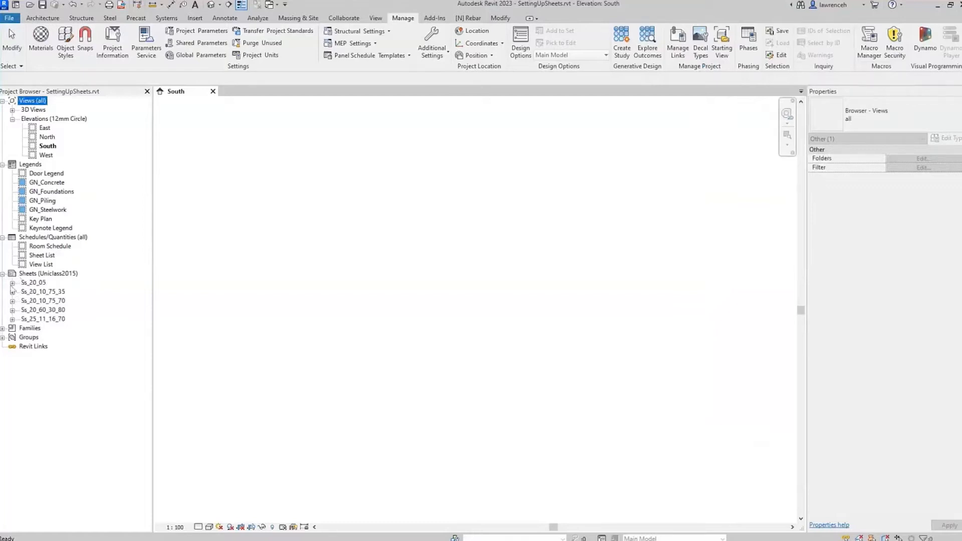
{"action": "left_click", "coordinate": [13, 282]}
{"action": "double_click", "coordinate": [75, 292]}
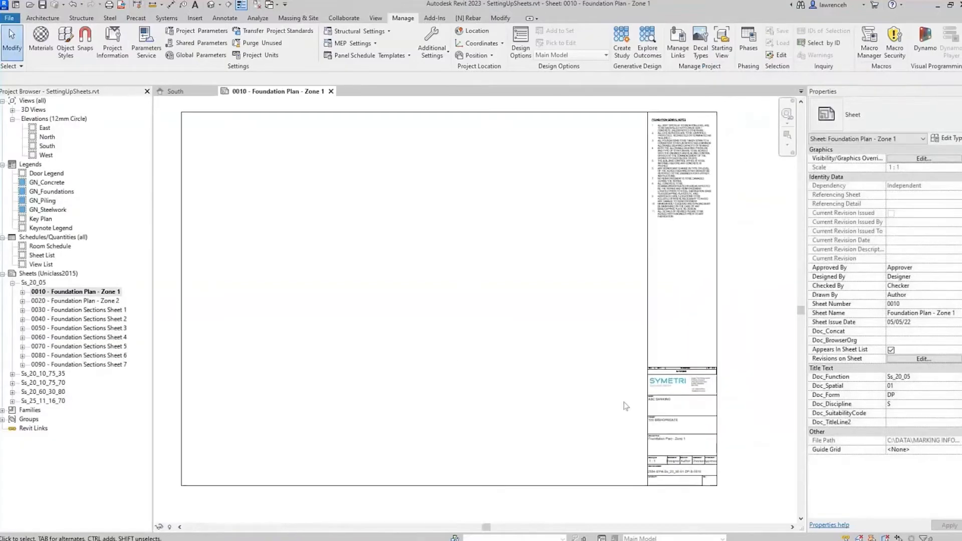
- Examine the Foundation Plan sheet's title block, including drawing title and number, and its foundation general notes
{"action": "scroll", "coordinate": [708, 486], "scroll_direction": "up", "scroll_amount": 6}
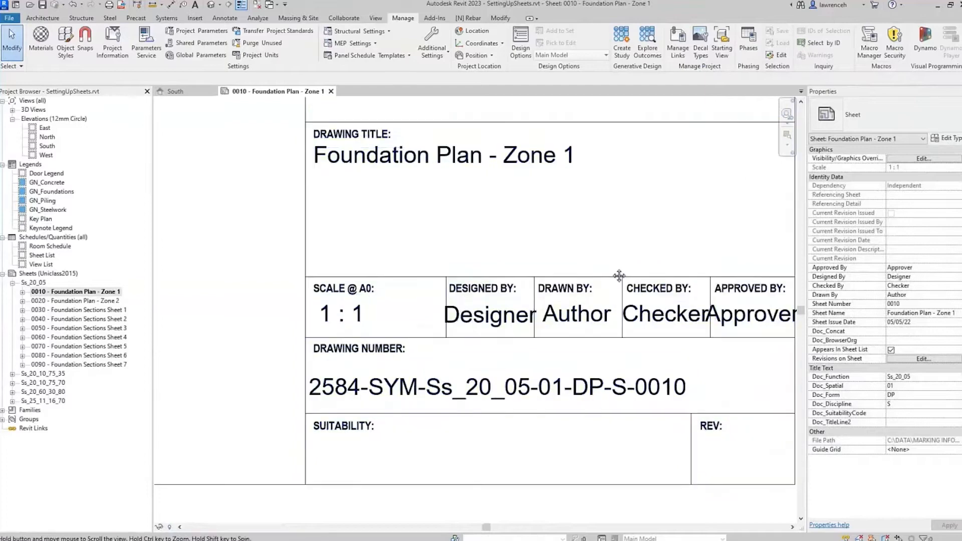
{"action": "middle_click_drag", "start_coordinate": [616, 273], "coordinate": [609, 375]}
{"action": "scroll", "coordinate": [482, 302], "scroll_direction": "down", "scroll_amount": 1}
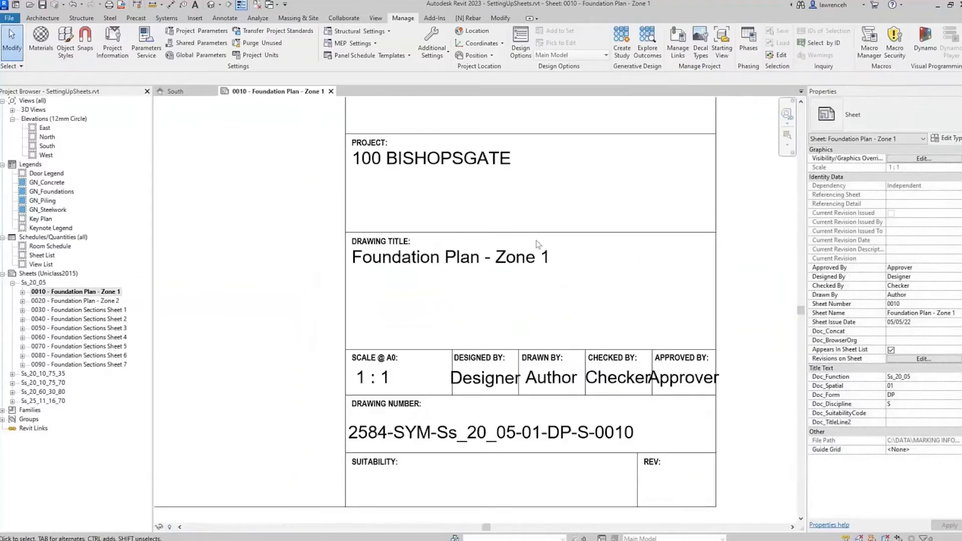
{"action": "middle_click_drag", "start_coordinate": [545, 217], "coordinate": [519, 444]}
{"action": "scroll", "coordinate": [519, 444], "scroll_direction": "down", "scroll_amount": 1}
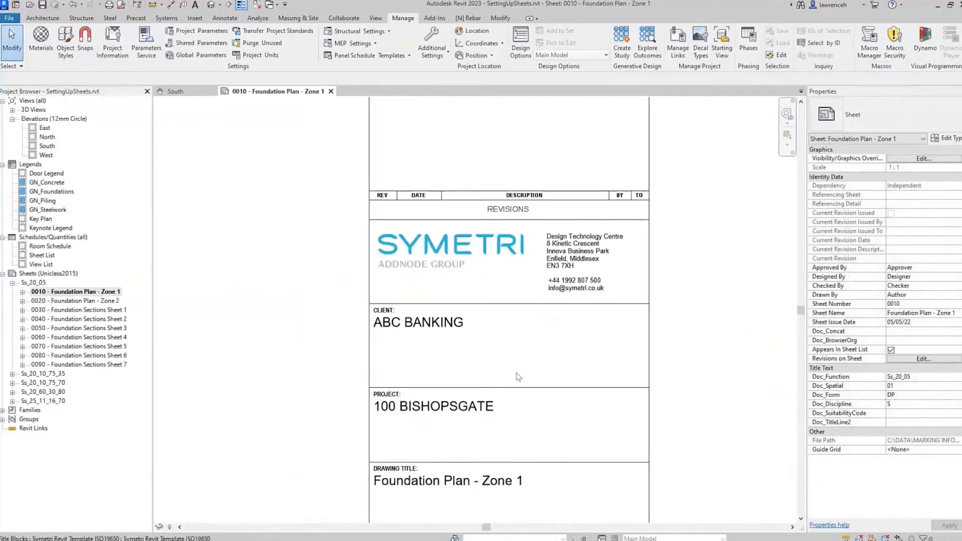
{"action": "scroll", "coordinate": [581, 290], "scroll_direction": "down", "scroll_amount": 1}
{"action": "middle_click_drag", "start_coordinate": [584, 288], "coordinate": [547, 489]}
{"action": "middle_click_drag", "start_coordinate": [540, 261], "coordinate": [576, 494]}
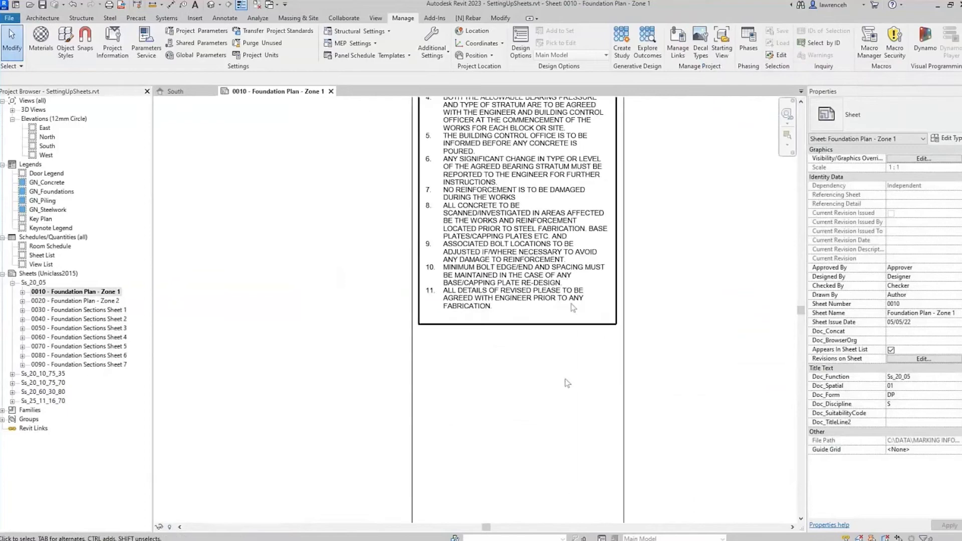
{"action": "middle_click_drag", "start_coordinate": [570, 302], "coordinate": [579, 460]}
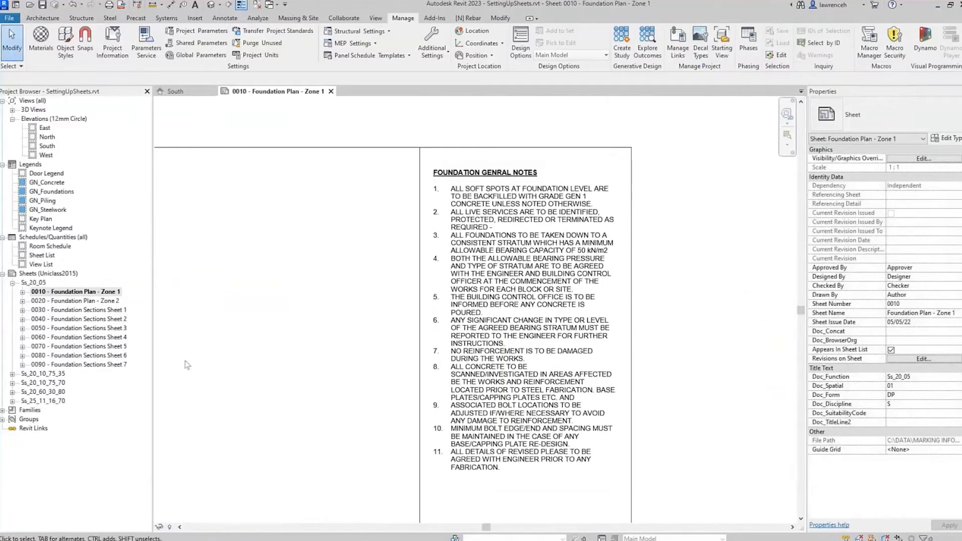
- Open sheet 0100 - Core Wall Plan Level 00 from the Ss_25_11_16_70 group and examine its title block and concrete notes
{"action": "left_click", "coordinate": [13, 401]}
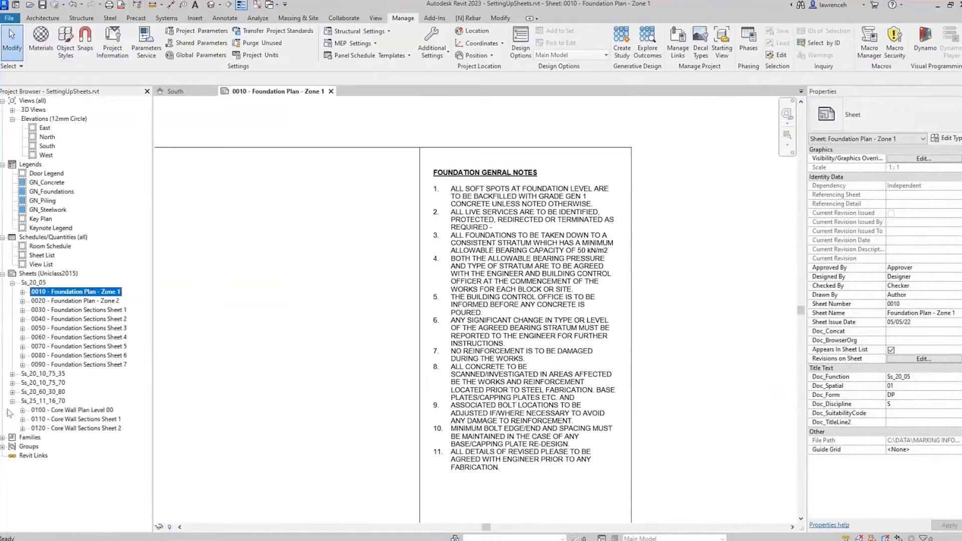
{"action": "double_click", "coordinate": [88, 409]}
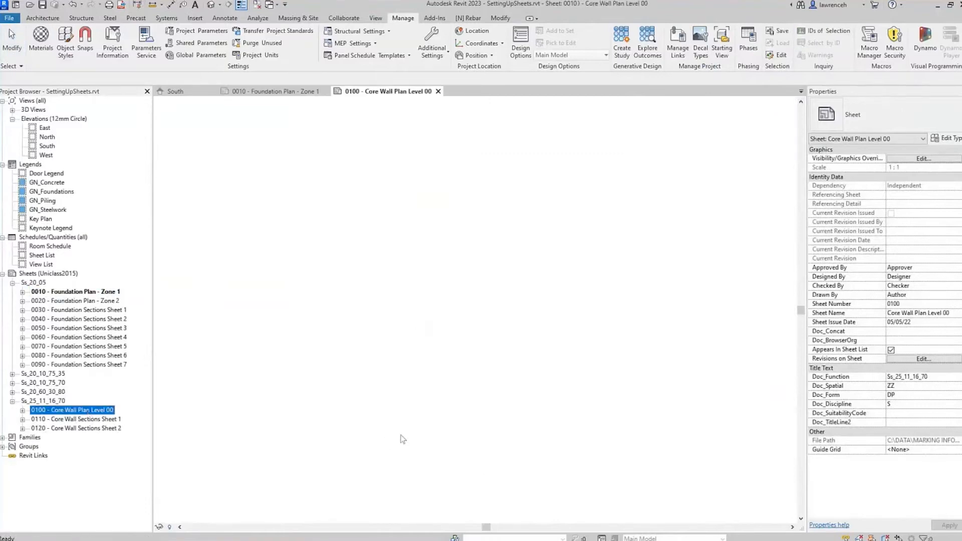
{"action": "scroll", "coordinate": [708, 311], "scroll_direction": "up", "scroll_amount": 6}
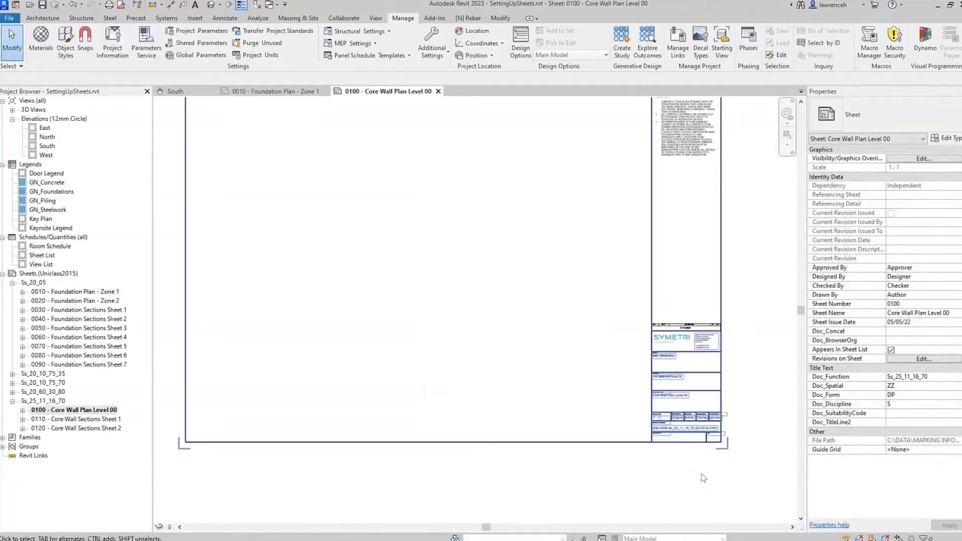
{"action": "scroll", "coordinate": [735, 417], "scroll_direction": "up", "scroll_amount": 2}
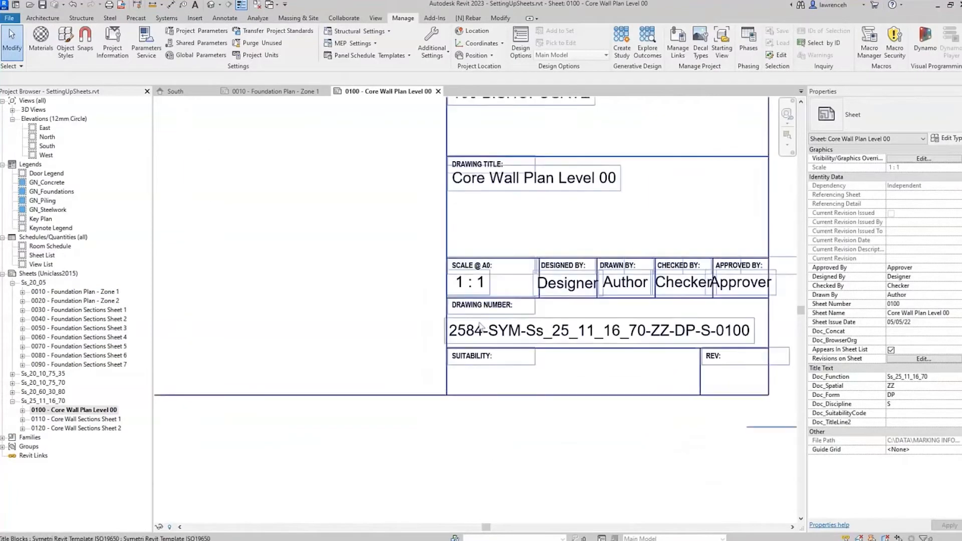
{"action": "scroll", "coordinate": [709, 399], "scroll_direction": "down", "scroll_amount": 6}
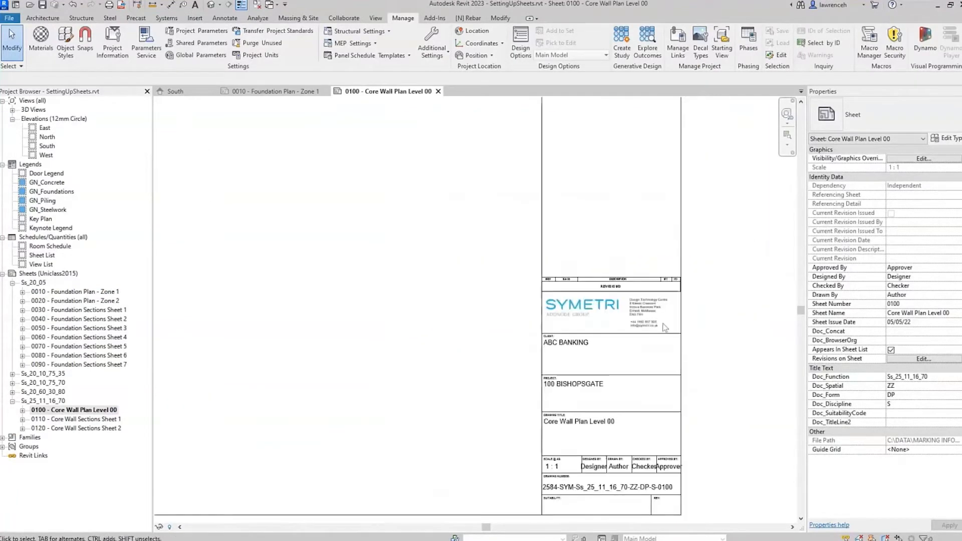
{"action": "middle_click_drag", "start_coordinate": [746, 501], "coordinate": [644, 525]}
{"action": "middle_click_drag", "start_coordinate": [679, 232], "coordinate": [628, 526]}
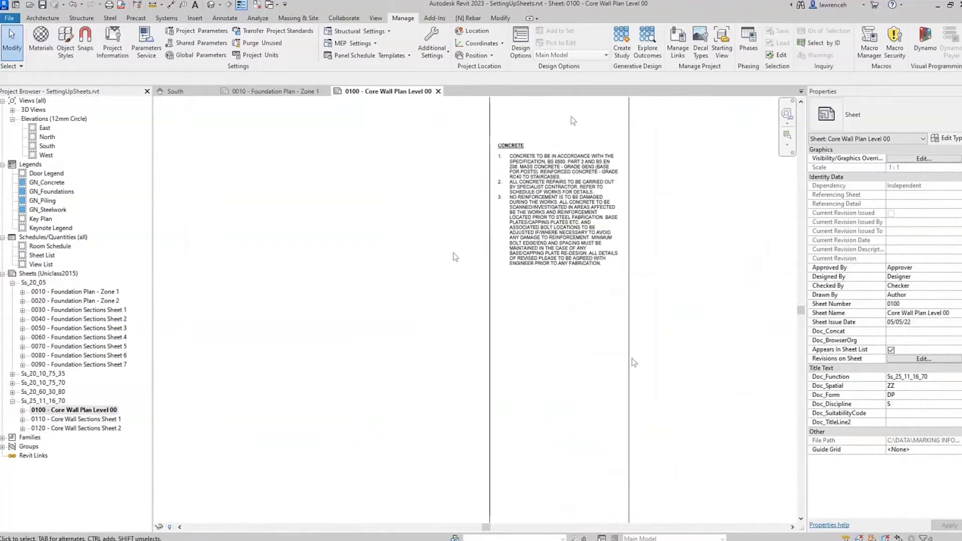
{"action": "scroll", "coordinate": [455, 257], "scroll_direction": "down", "scroll_amount": 4}
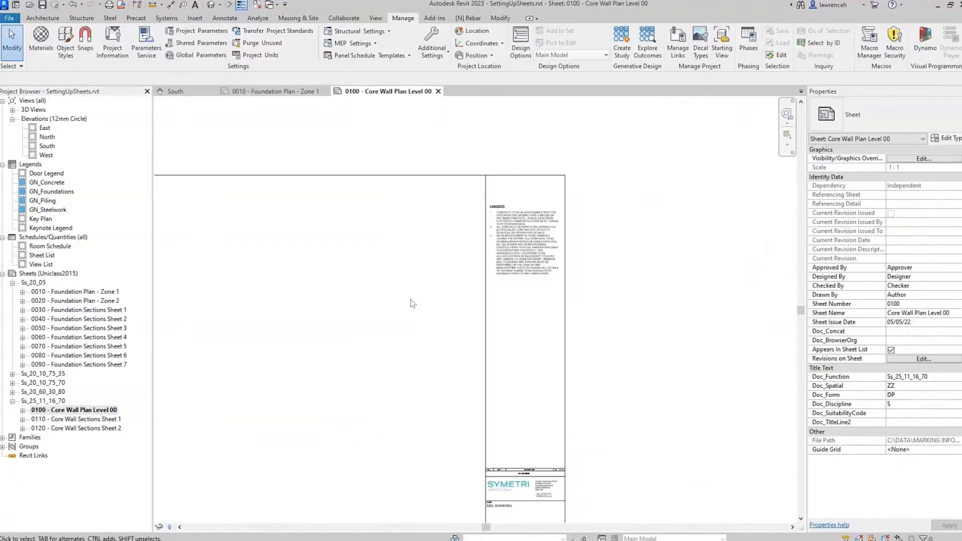
{"action": "middle_click_drag", "start_coordinate": [412, 303], "coordinate": [522, 279]}
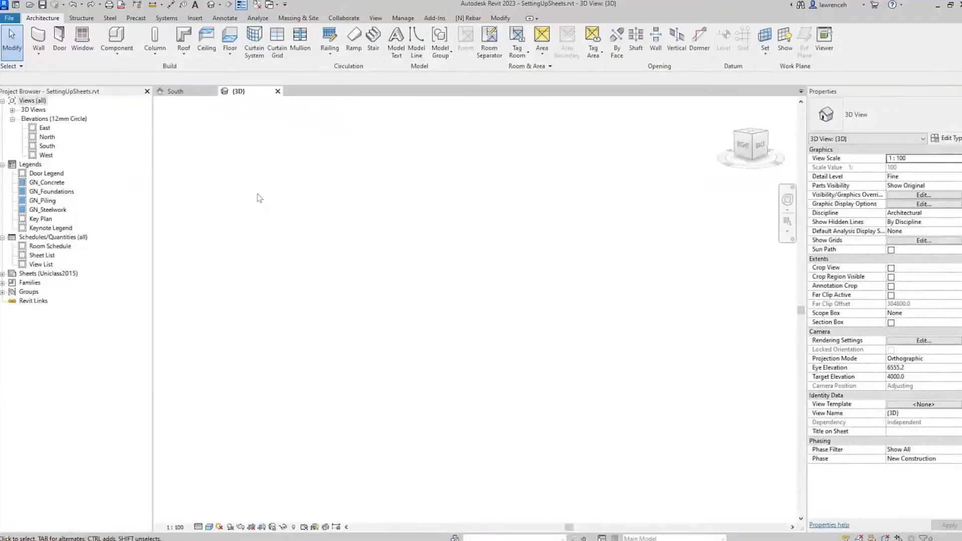
- Search Dynamo Player for "level" and run the Create Levels script using Levels.xlsx
{"action": "left_click", "coordinate": [402, 18]}
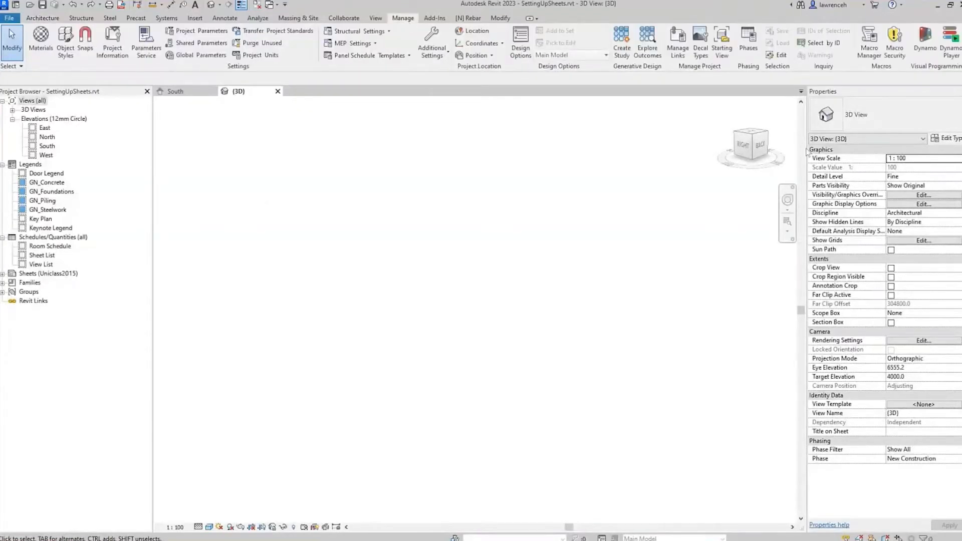
{"action": "left_click", "coordinate": [950, 43]}
{"action": "left_click", "coordinate": [789, 109]}
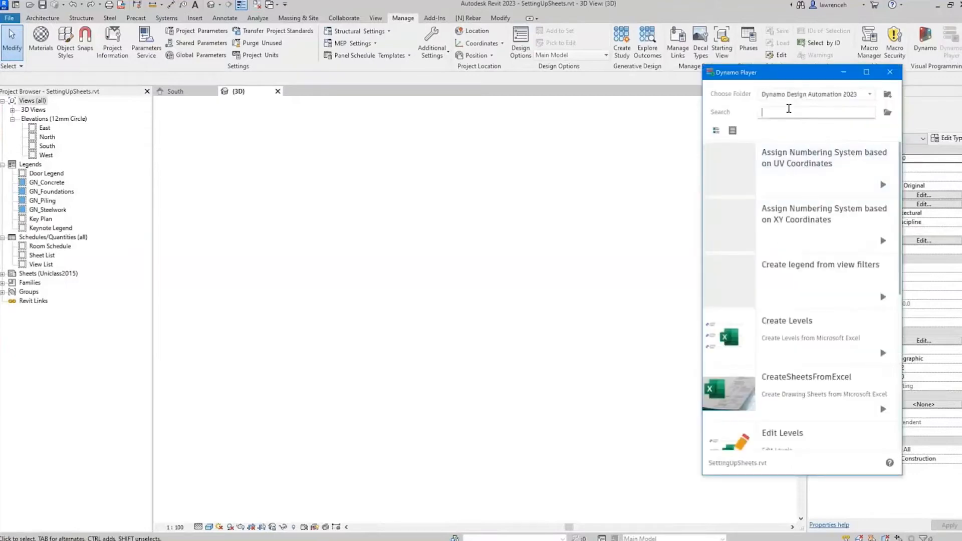
{"action": "type", "text": "level"}
{"action": "mouse_move", "coordinate": [749, 180]}
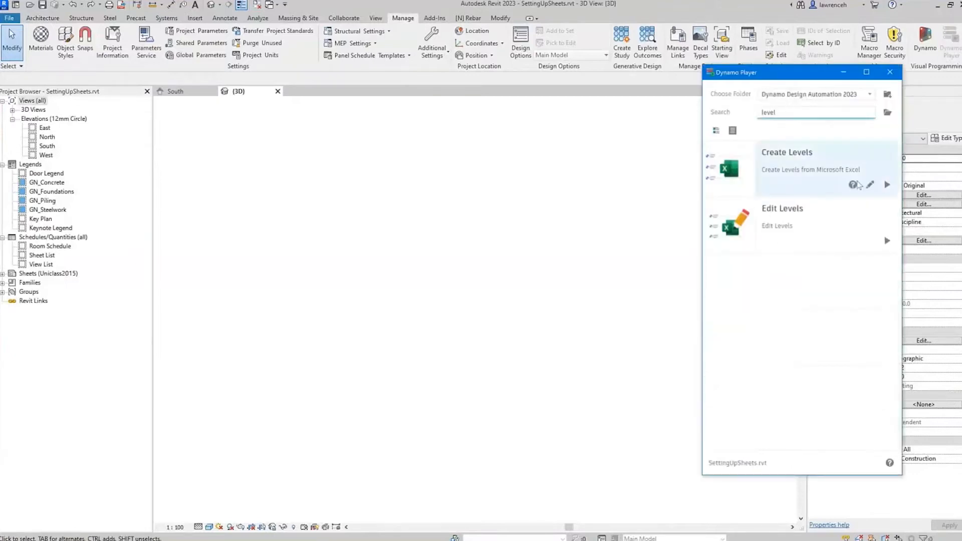
{"action": "left_click", "coordinate": [781, 158]}
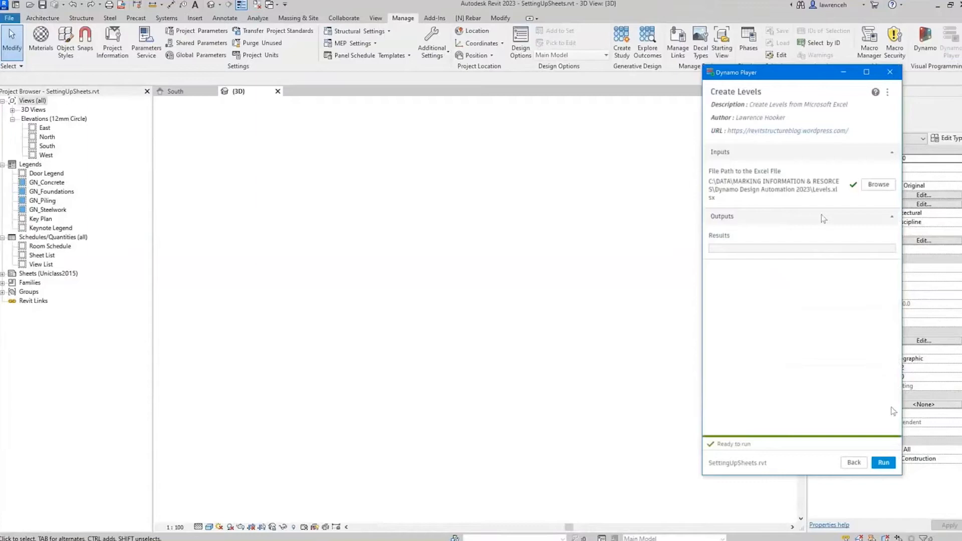
{"action": "left_click", "coordinate": [883, 462]}
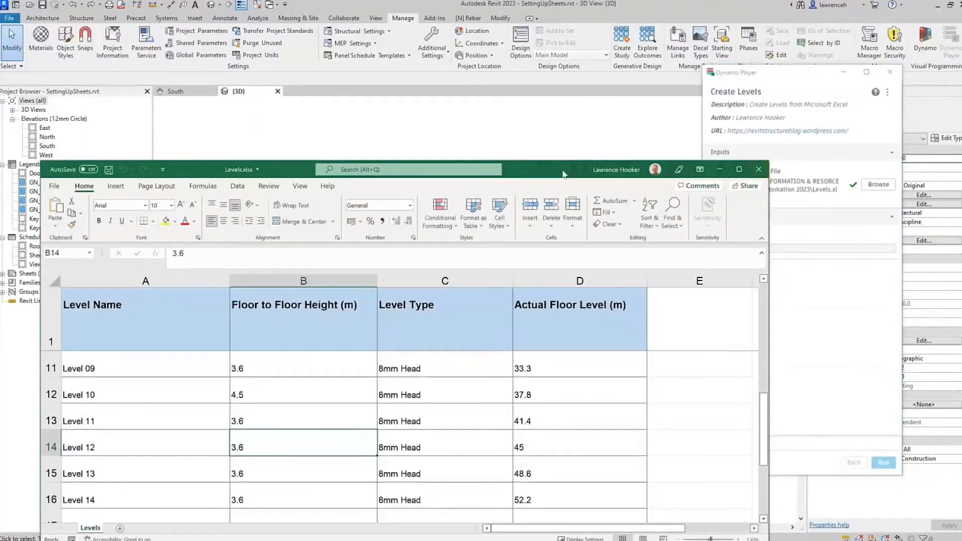
- Review the level names, floor-to-floor heights, level types and actual floor levels in the Levels.xlsx workbook
{"action": "left_click_drag", "start_coordinate": [562, 174], "coordinate": [629, 78]}
{"action": "scroll", "coordinate": [440, 326], "scroll_direction": "up", "scroll_amount": 3}
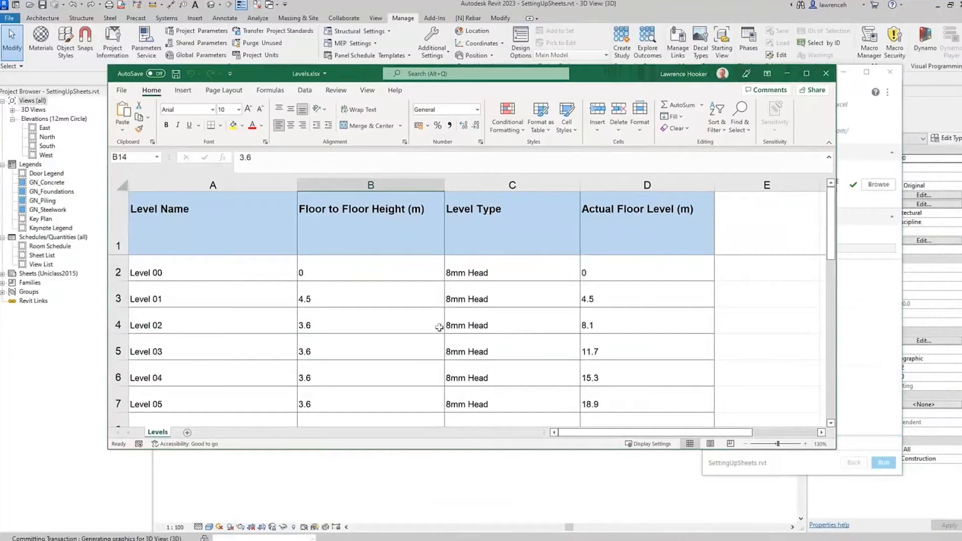
{"action": "scroll", "coordinate": [350, 338], "scroll_direction": "down", "scroll_amount": 6}
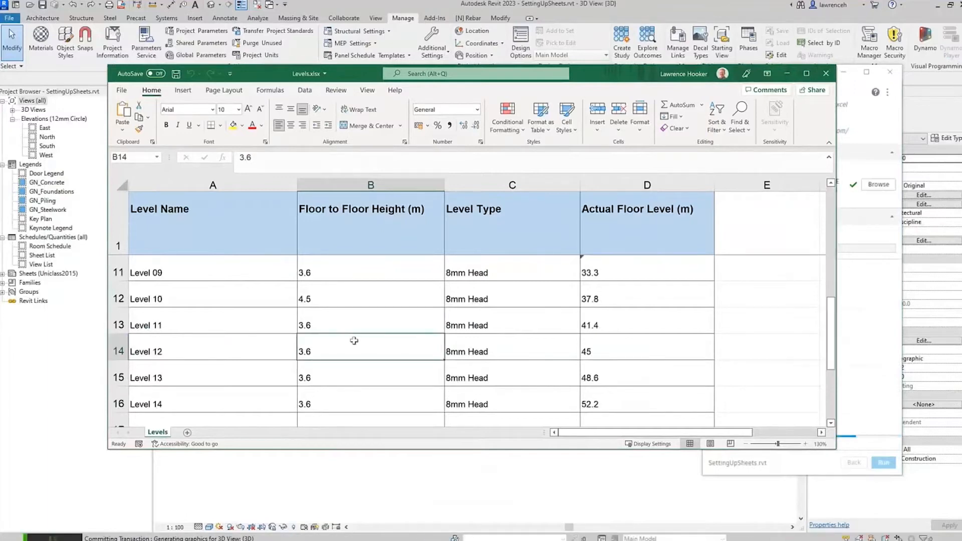
{"action": "scroll", "coordinate": [353, 354], "scroll_direction": "up", "scroll_amount": 6}
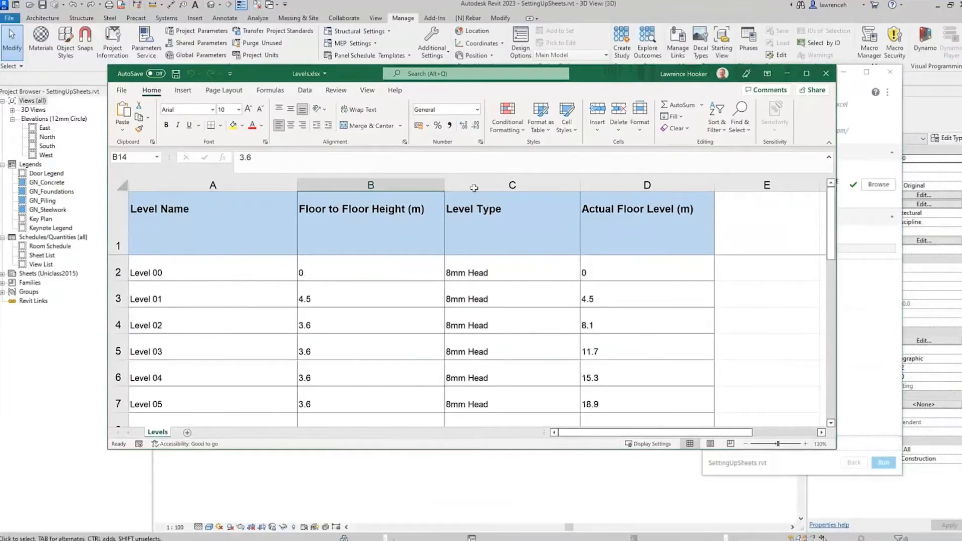
{"action": "left_click_drag", "start_coordinate": [626, 71], "coordinate": [547, 479]}
- Close Dynamo Player and inspect the full stack of created levels in the 3D view
{"action": "left_click", "coordinate": [890, 72]}
{"action": "left_click", "coordinate": [679, 233]}
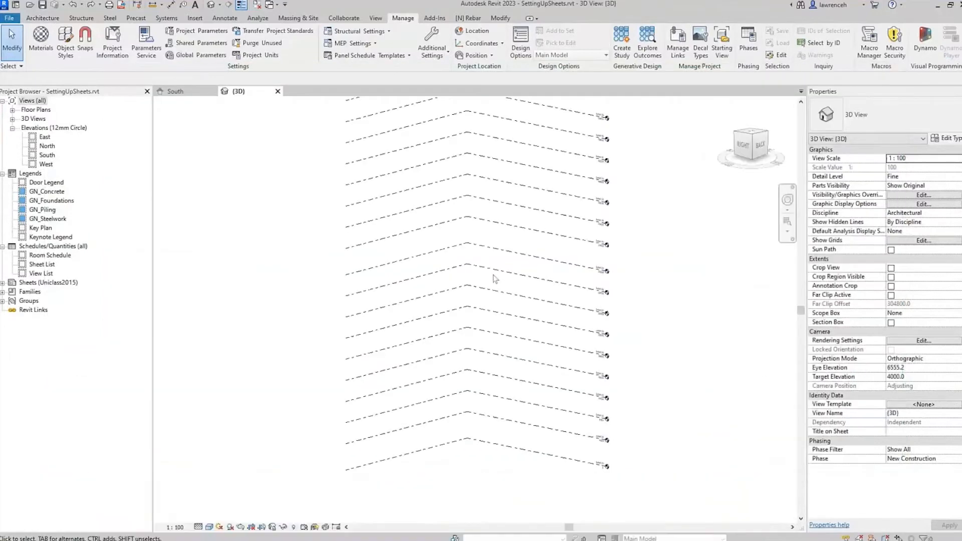
{"action": "scroll", "coordinate": [495, 278], "scroll_direction": "down", "scroll_amount": 5}
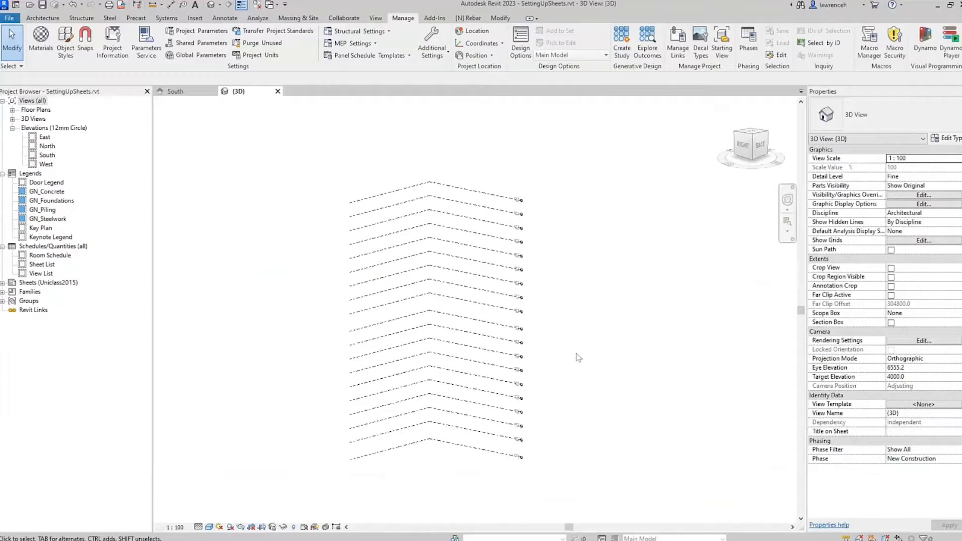
- Open the Level 00 floor plan
{"action": "middle_click_drag", "start_coordinate": [578, 358], "coordinate": [616, 344], "text": "shift"}
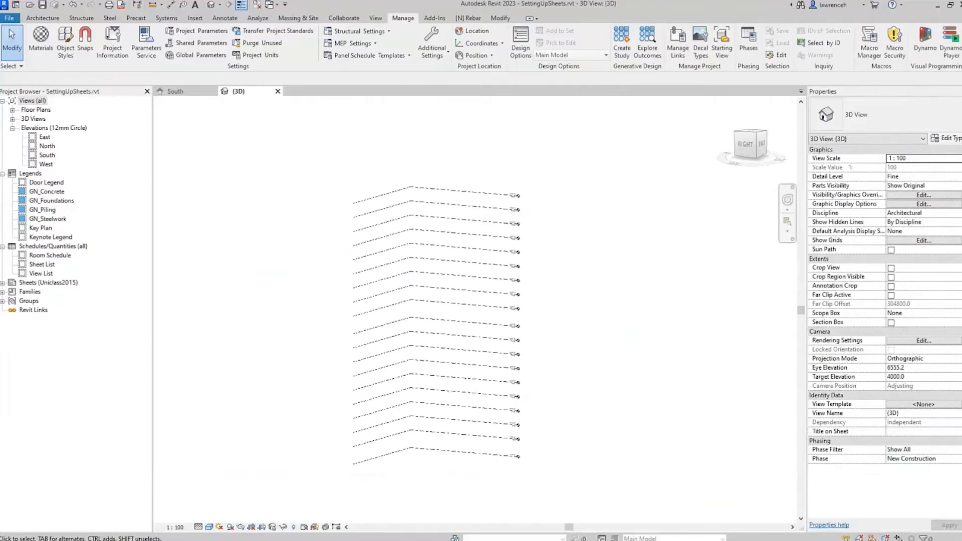
{"action": "double_click", "coordinate": [48, 111]}
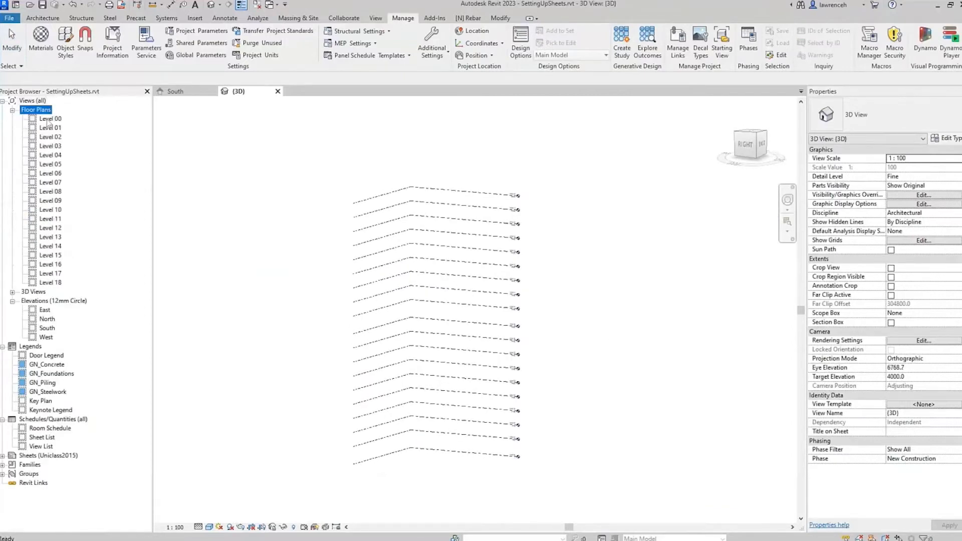
{"action": "double_click", "coordinate": [51, 119]}
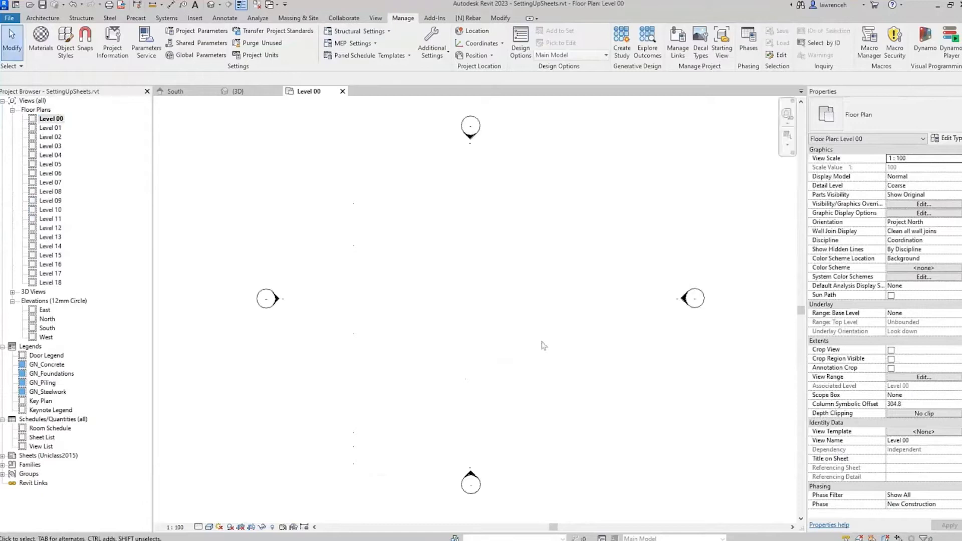
- Create a rectangular floor about 17400 by 16100 mm on Level 00, between the four elevation markers
{"action": "left_click", "coordinate": [44, 19]}
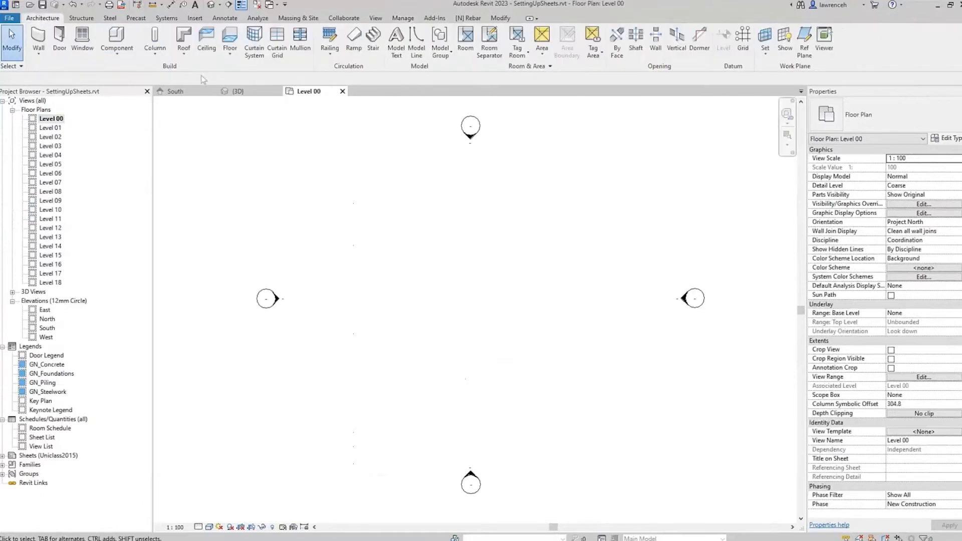
{"action": "left_click", "coordinate": [230, 36]}
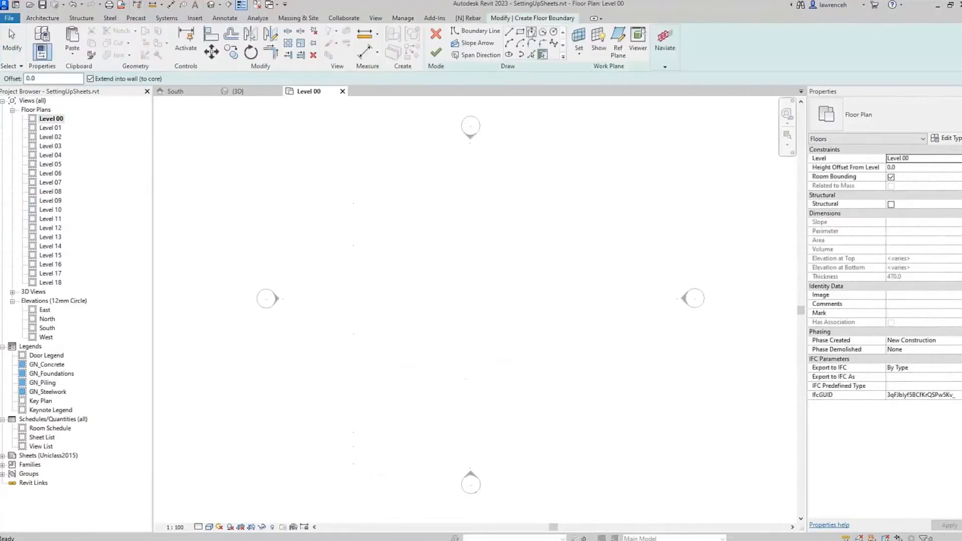
{"action": "left_click", "coordinate": [520, 32]}
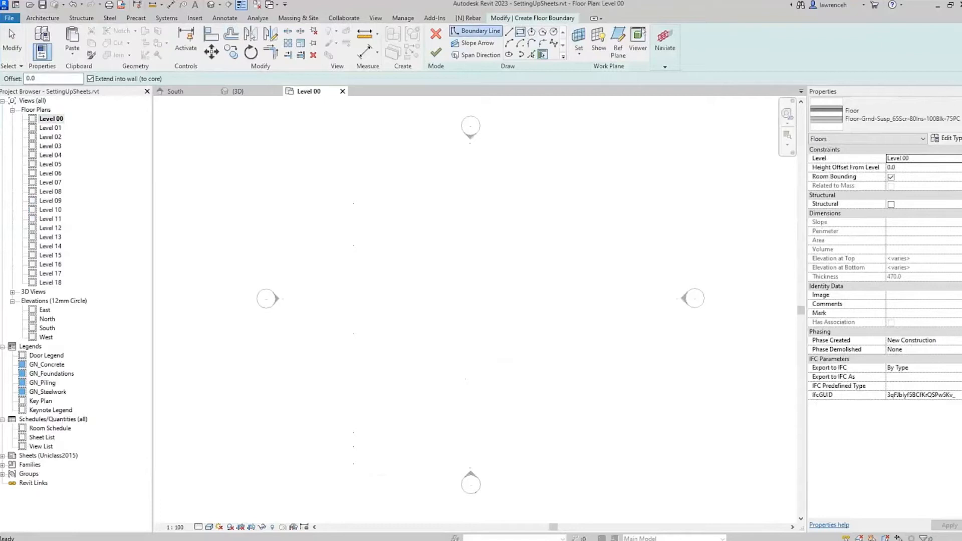
{"action": "left_click", "coordinate": [321, 171]}
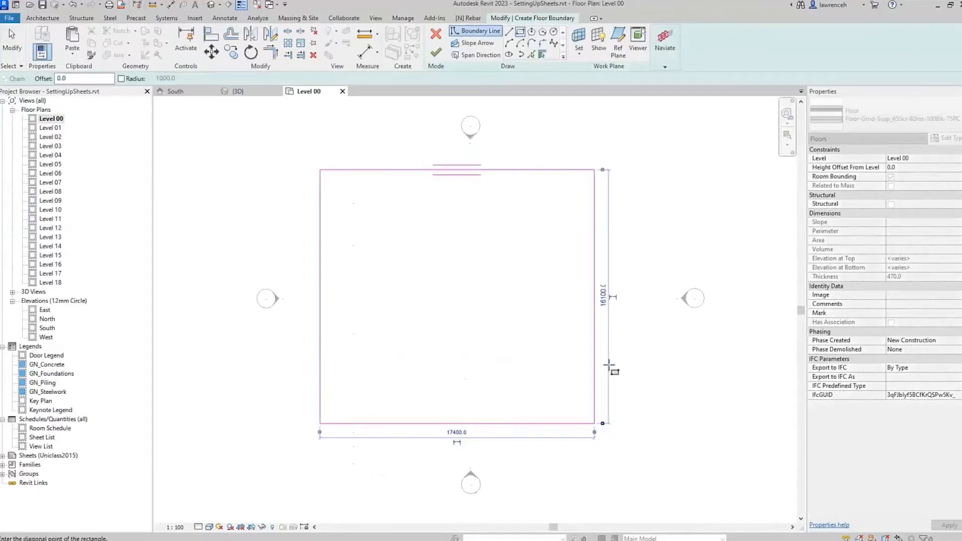
{"action": "left_click", "coordinate": [436, 52]}
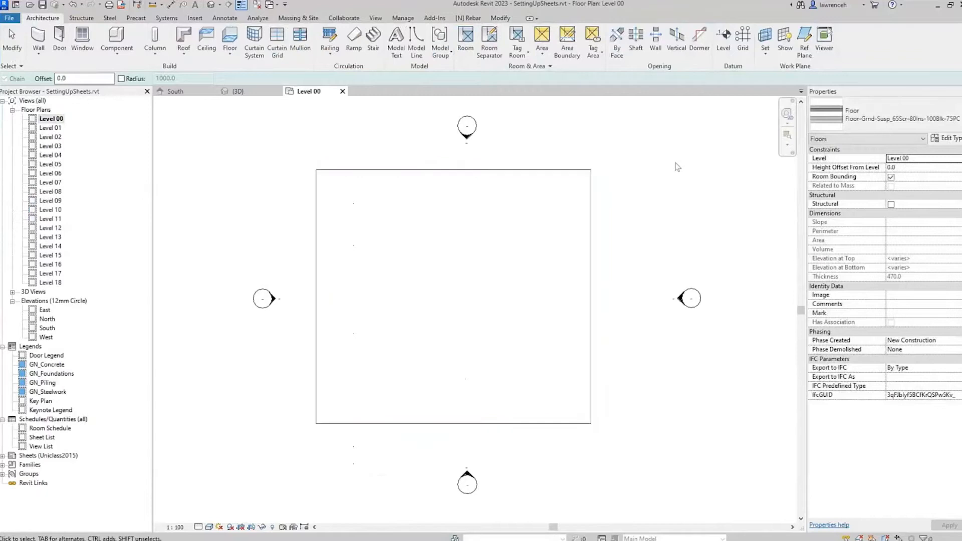
{"action": "left_click", "coordinate": [684, 170]}
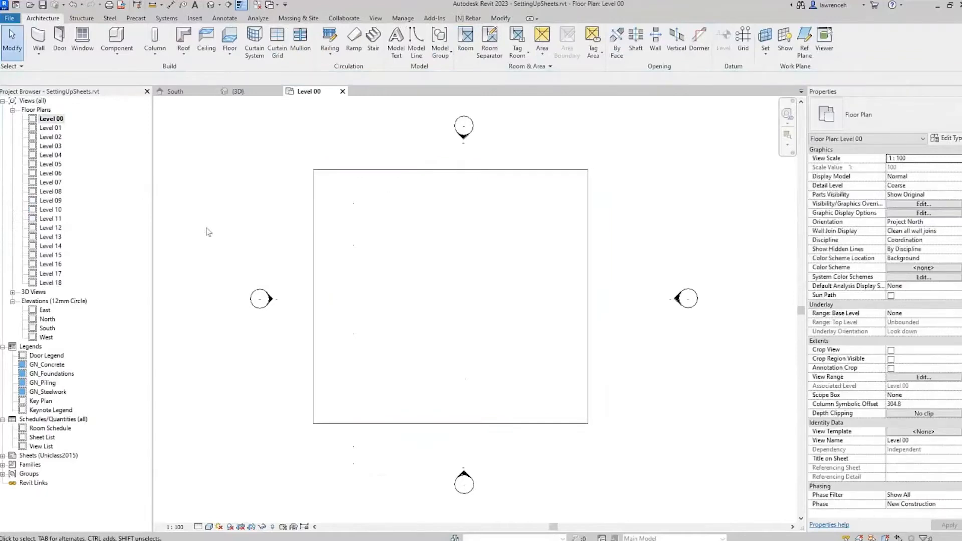
- In the 3D view, copy the Level 00 floor and paste it aligned to Levels 01 through 18
{"action": "left_click", "coordinate": [238, 91]}
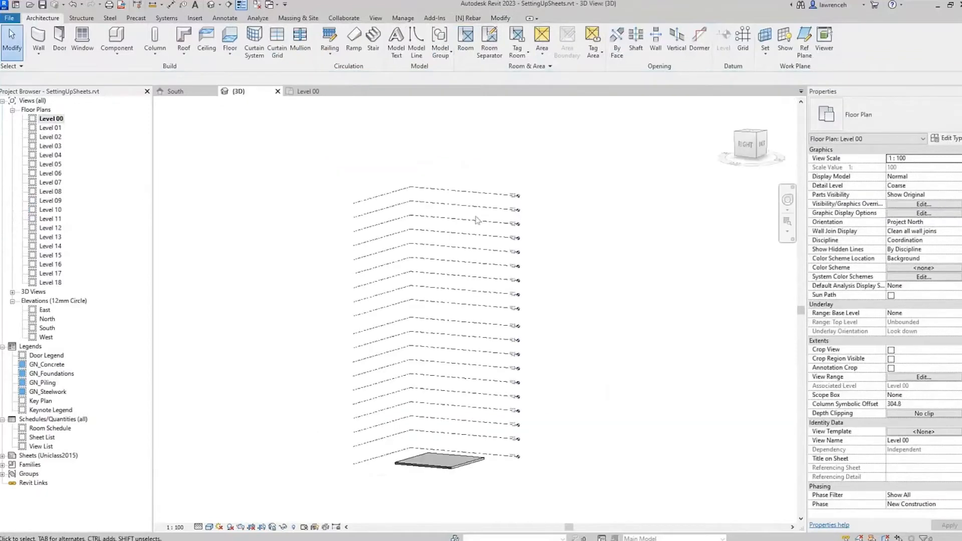
{"action": "left_click", "coordinate": [471, 467]}
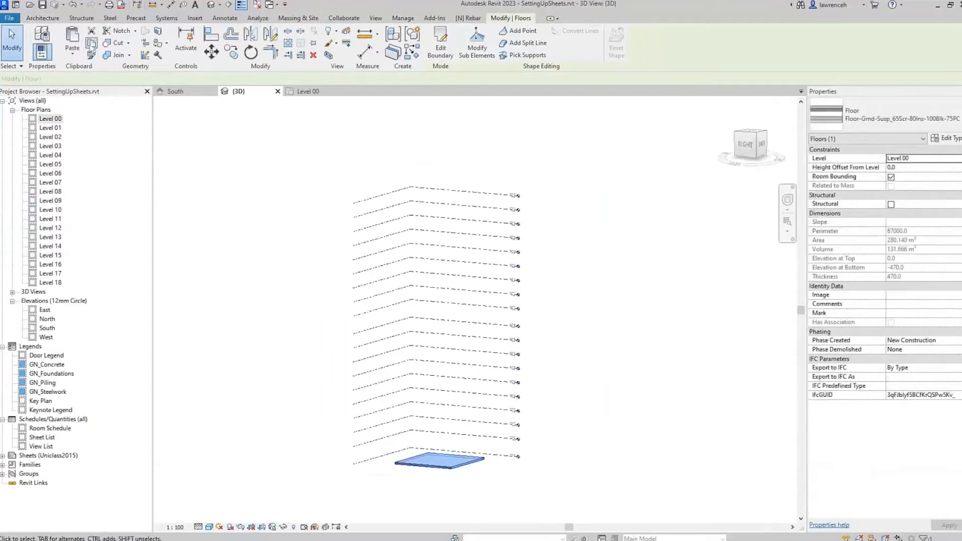
{"action": "left_click", "coordinate": [92, 44]}
{"action": "left_click", "coordinate": [72, 53]}
{"action": "left_click", "coordinate": [78, 93]}
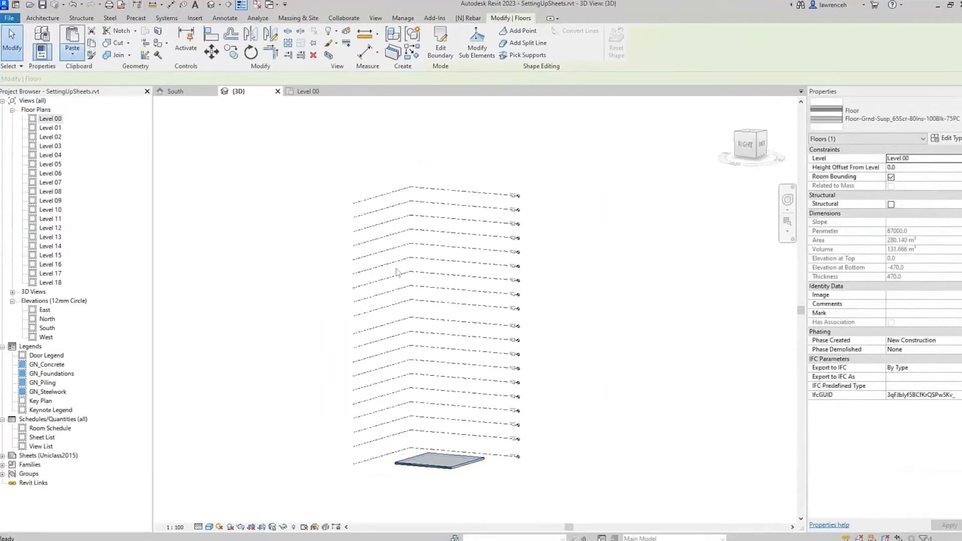
{"action": "scroll", "coordinate": [450, 216], "scroll_direction": "down", "scroll_amount": 1}
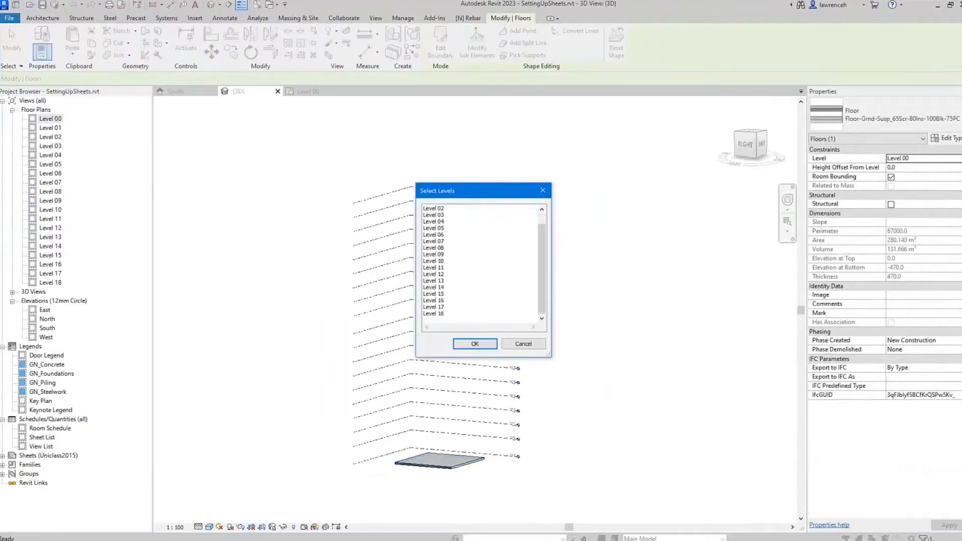
{"action": "left_click", "coordinate": [433, 314], "text": "shift"}
{"action": "left_click", "coordinate": [475, 344]}
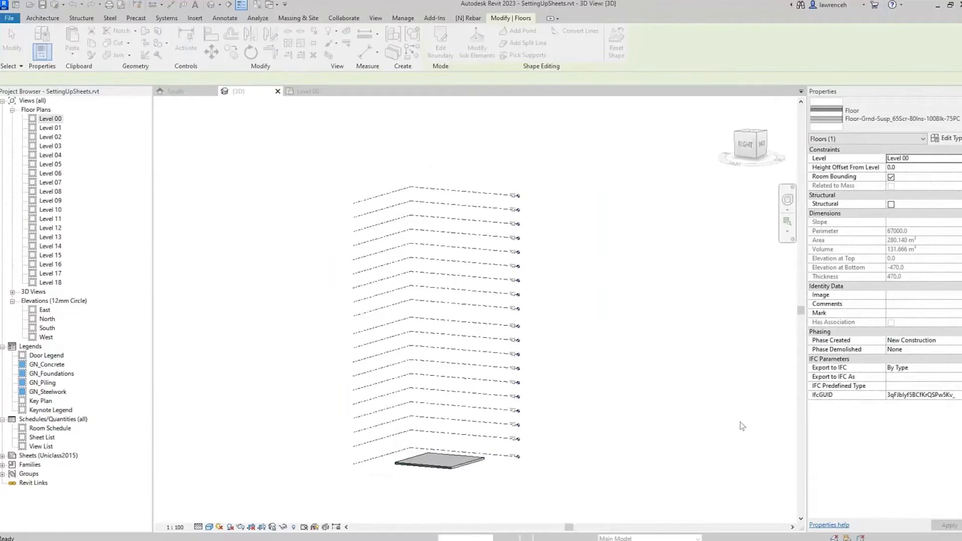
{"action": "left_click", "coordinate": [722, 421]}
{"action": "middle_click_drag", "start_coordinate": [592, 409], "coordinate": [623, 370]}
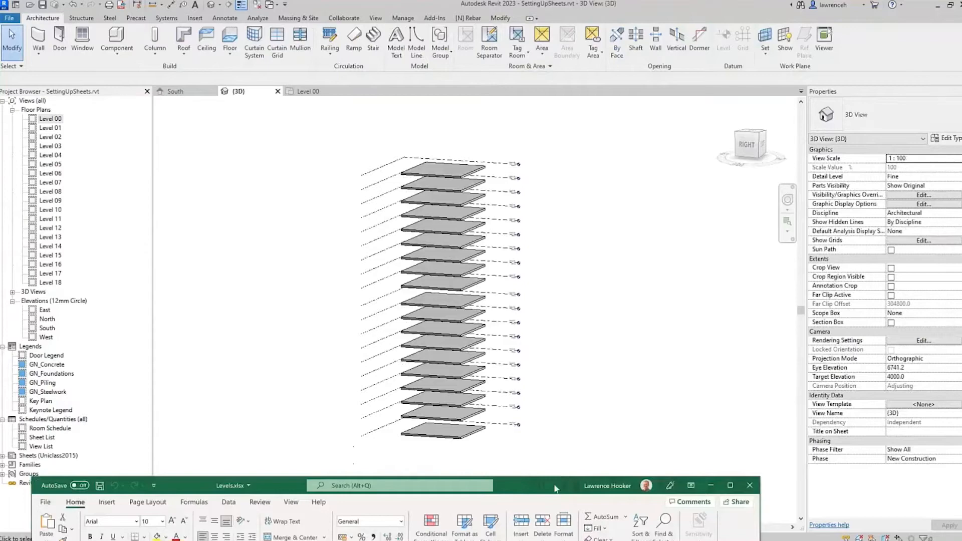
- Switch to the Levels.xlsx workbook, set the Level 01 floor-to-floor height to 3 and fill it down through Level 18
{"action": "left_click_drag", "start_coordinate": [554, 486], "coordinate": [632, 74]}
{"action": "left_click", "coordinate": [332, 299]}
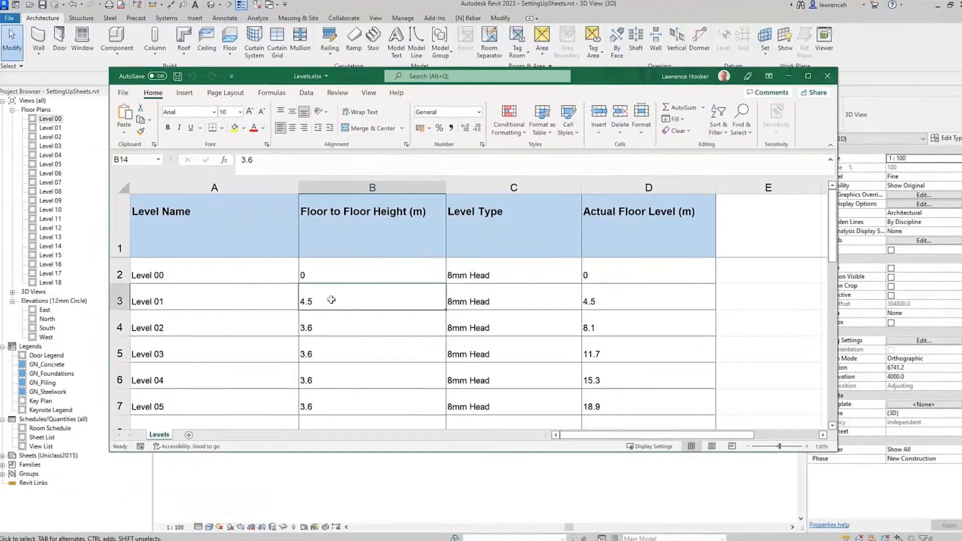
{"action": "type", "text": "3"}
{"action": "key", "text": "Return"}
{"action": "left_click", "coordinate": [338, 303]}
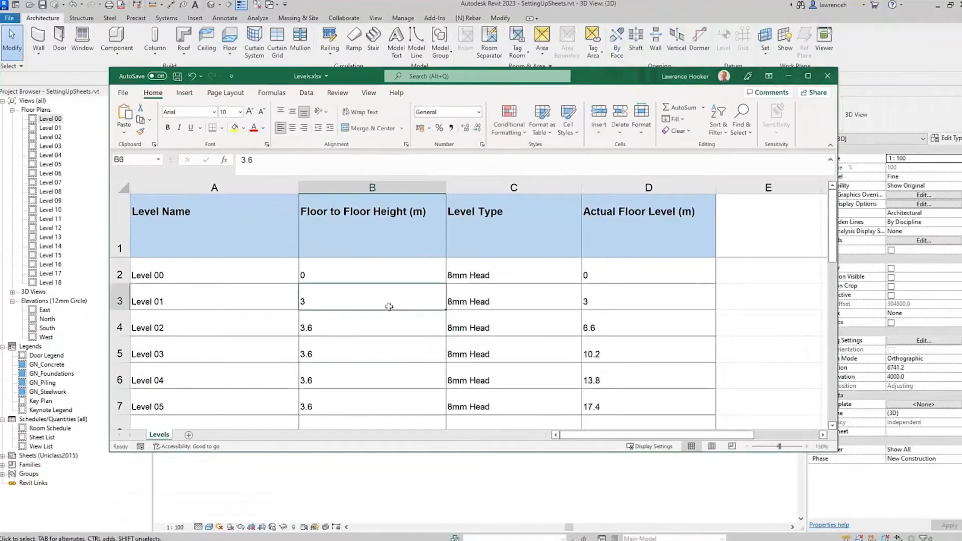
{"action": "left_click", "coordinate": [807, 76]}
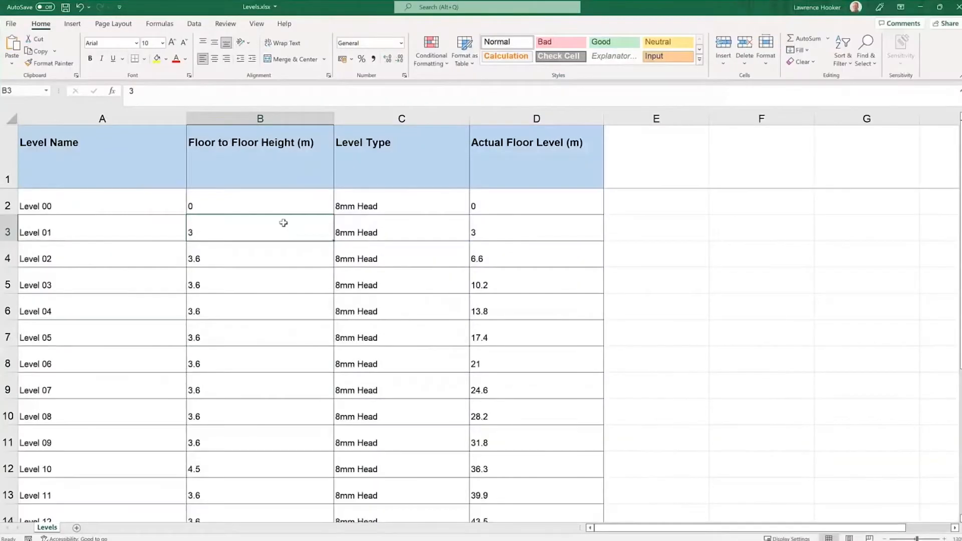
{"action": "left_click_drag", "start_coordinate": [333, 241], "coordinate": [291, 473]}
{"action": "scroll", "coordinate": [249, 434], "scroll_direction": "up", "scroll_amount": 2}
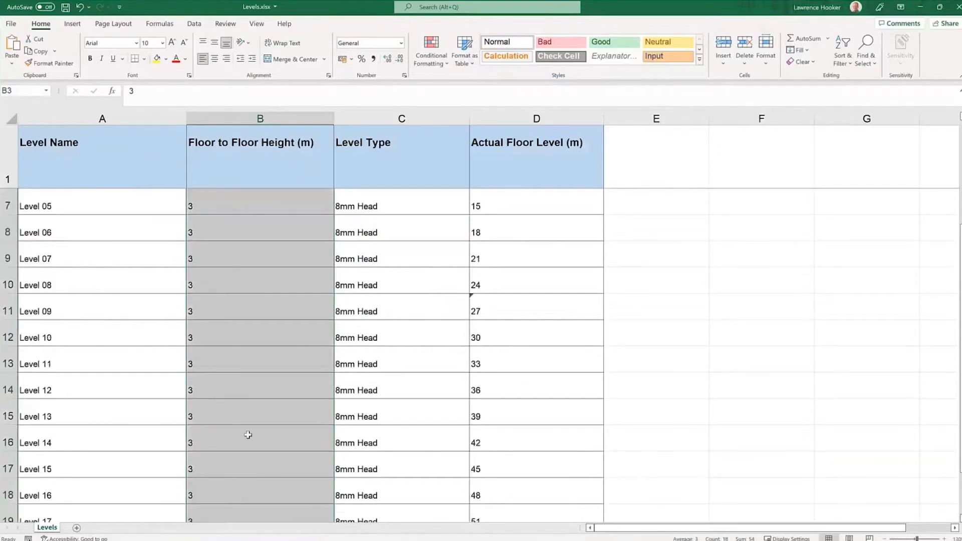
- Set the floor-to-floor heights of Level 10 and Level 01 to 4 and save the workbook
{"action": "left_click", "coordinate": [219, 404]}
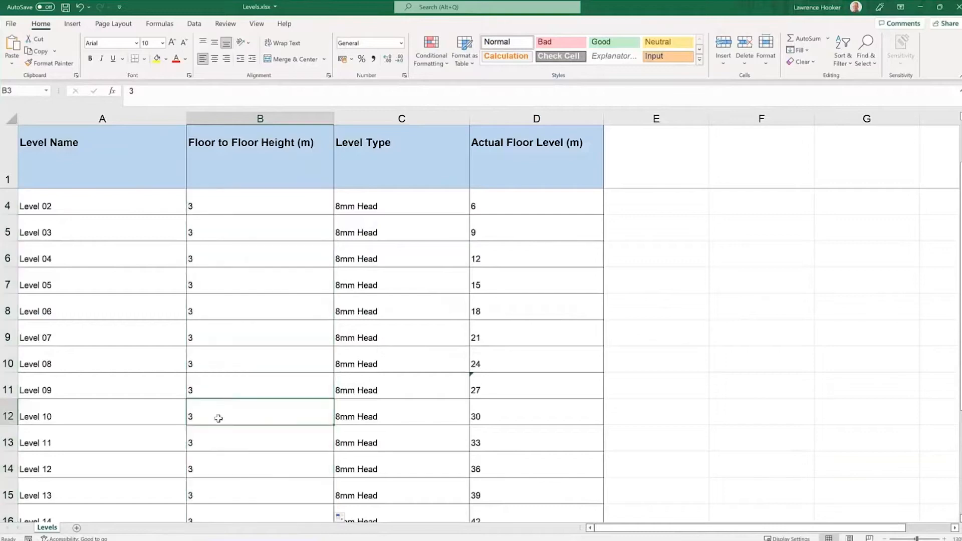
{"action": "type", "text": "4"}
{"action": "key", "text": "Return"}
{"action": "key", "text": "Return"}
{"action": "scroll", "coordinate": [242, 447], "scroll_direction": "up", "scroll_amount": 1}
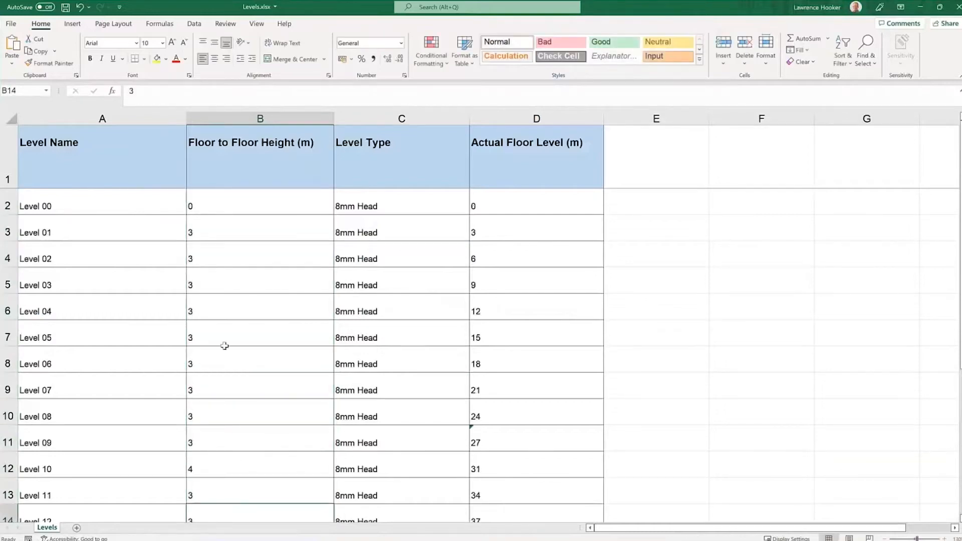
{"action": "left_click", "coordinate": [226, 229]}
{"action": "type", "text": "4"}
{"action": "left_click", "coordinate": [254, 319]}
{"action": "scroll", "coordinate": [263, 353], "scroll_direction": "down", "scroll_amount": 5}
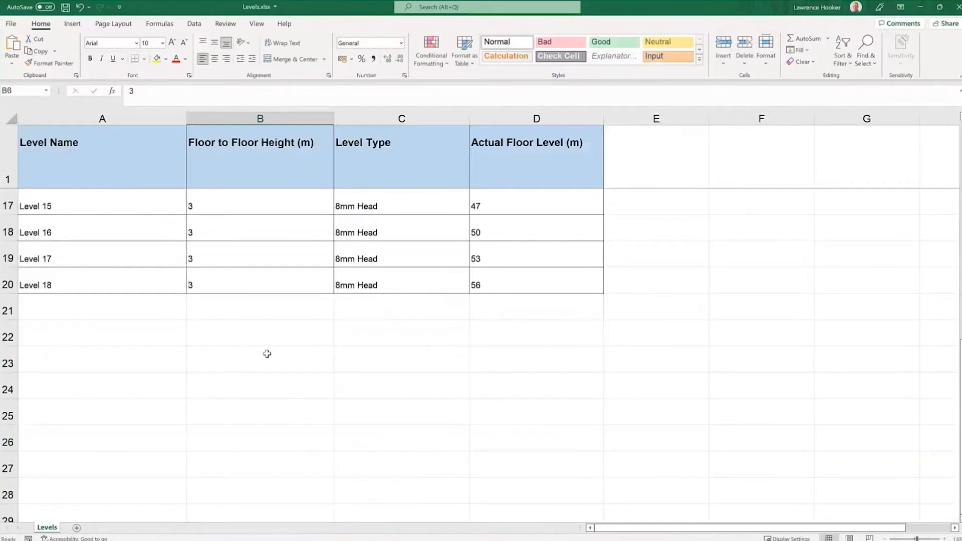
{"action": "left_click", "coordinate": [64, 8]}
- Switch back to Revit, search Dynamo Player for "level" and run the Edit Levels script with Levels.xlsx
{"action": "key", "text": "alt+Tab"}
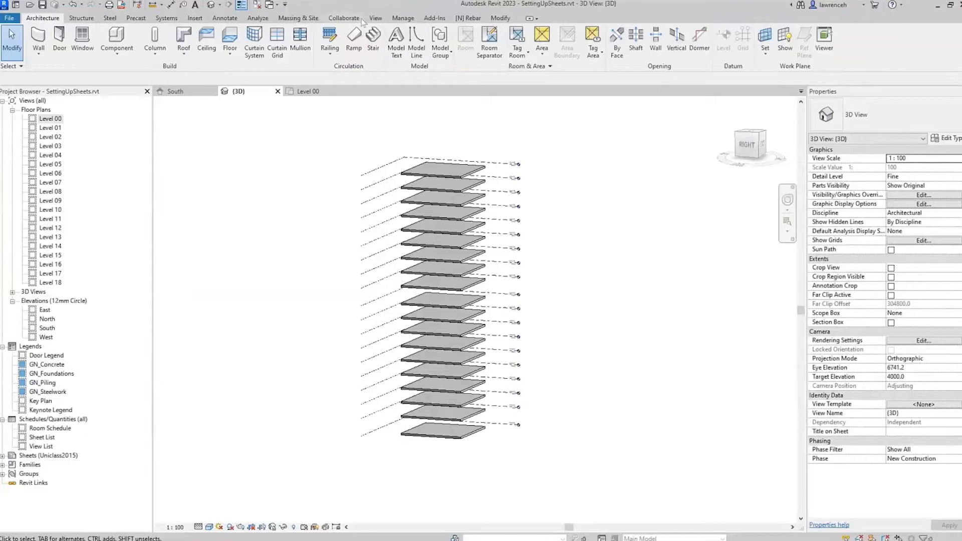
{"action": "left_click", "coordinate": [397, 17]}
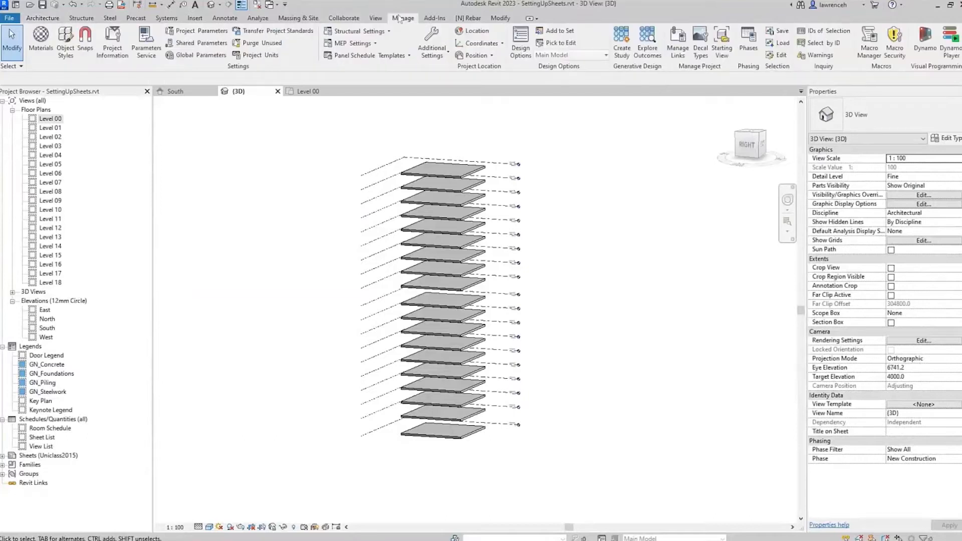
{"action": "left_click", "coordinate": [950, 40]}
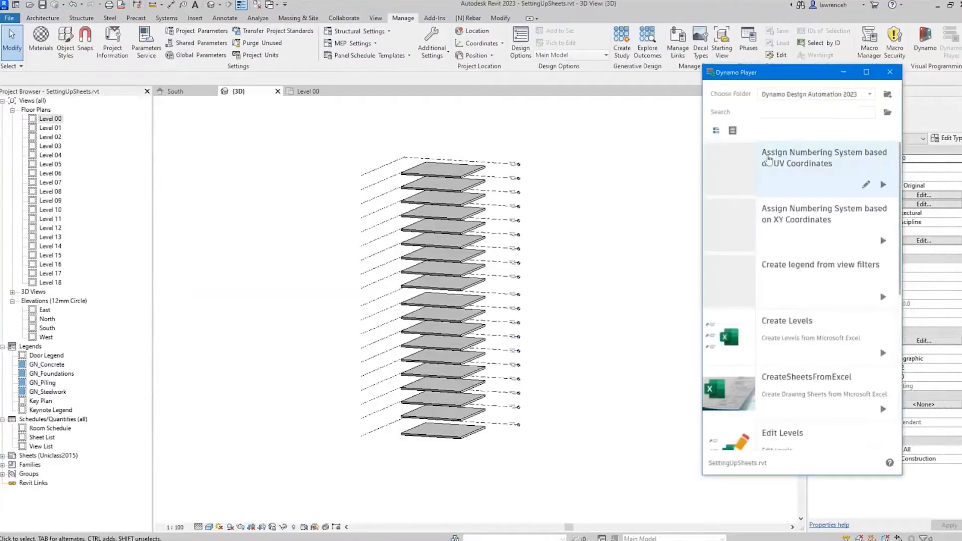
{"action": "left_click", "coordinate": [775, 113]}
{"action": "type", "text": "level"}
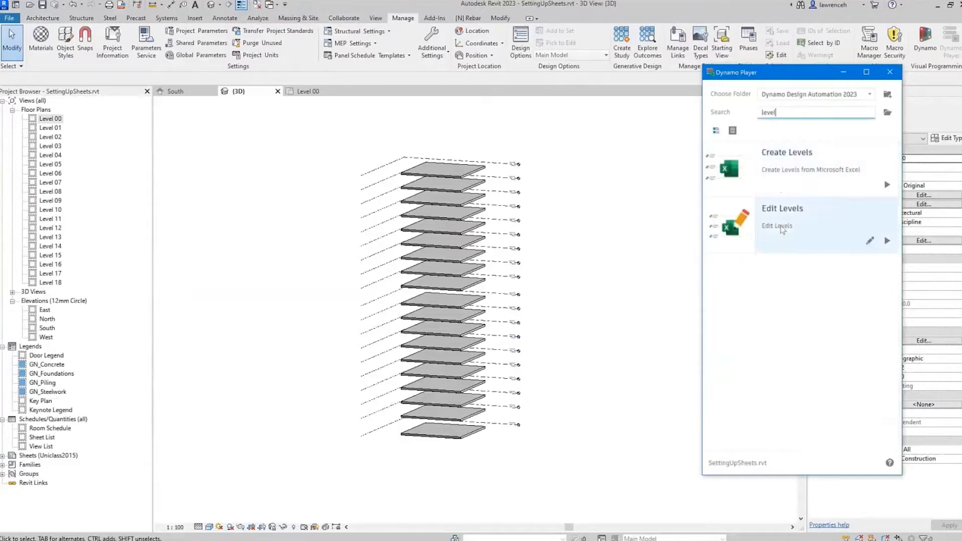
{"action": "left_click", "coordinate": [785, 227]}
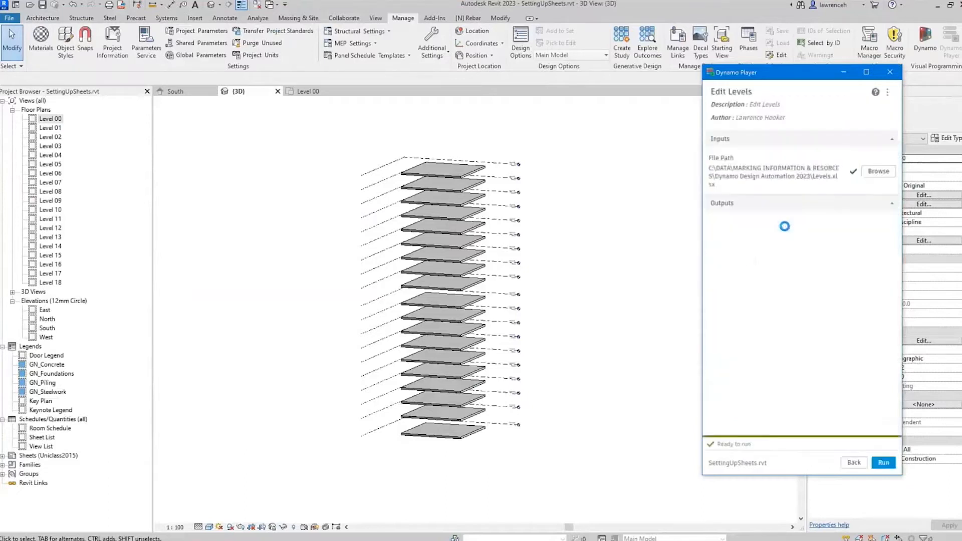
{"action": "left_click", "coordinate": [885, 463]}
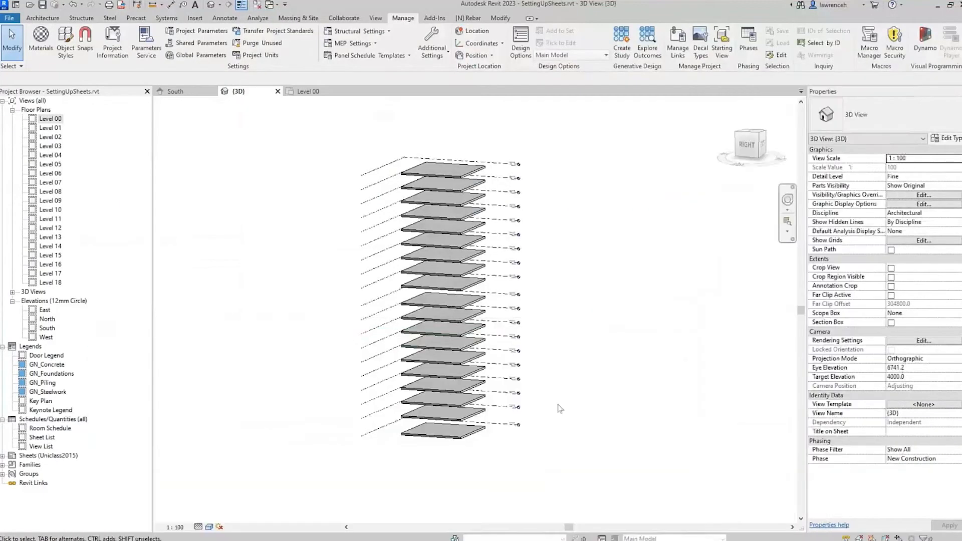
- Examine the level elevations and floor slab positions up the full building in the 3D view
{"action": "middle_click_drag", "start_coordinate": [554, 378], "coordinate": [578, 338], "text": "shift"}
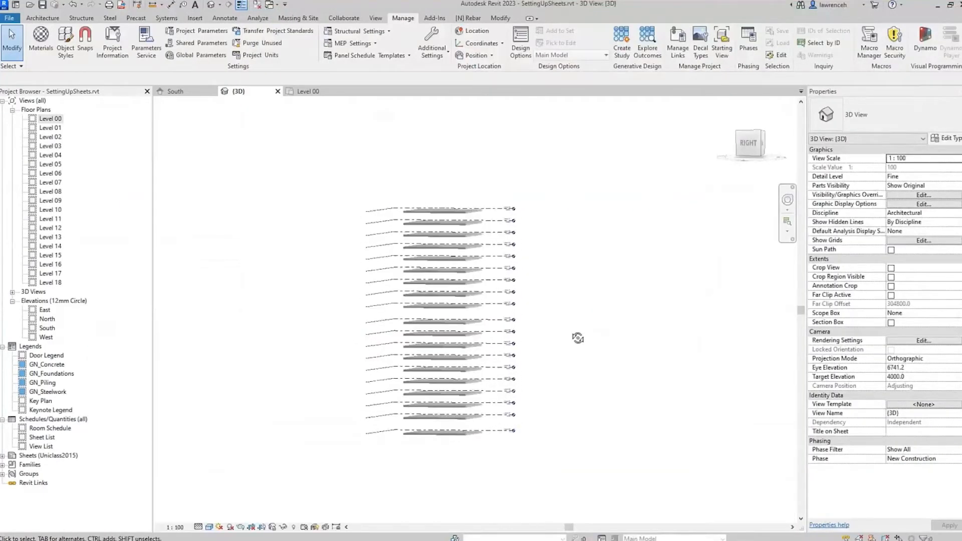
{"action": "scroll", "coordinate": [508, 446], "scroll_direction": "up", "scroll_amount": 4}
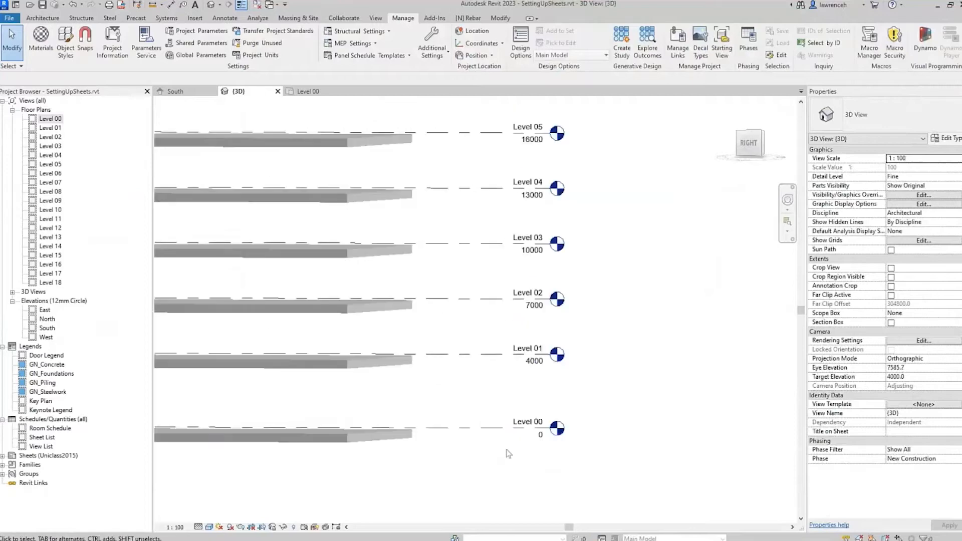
{"action": "scroll", "coordinate": [508, 453], "scroll_direction": "up", "scroll_amount": 1}
{"action": "middle_click_drag", "start_coordinate": [633, 332], "coordinate": [627, 471]}
{"action": "middle_click_drag", "start_coordinate": [621, 301], "coordinate": [621, 397]}
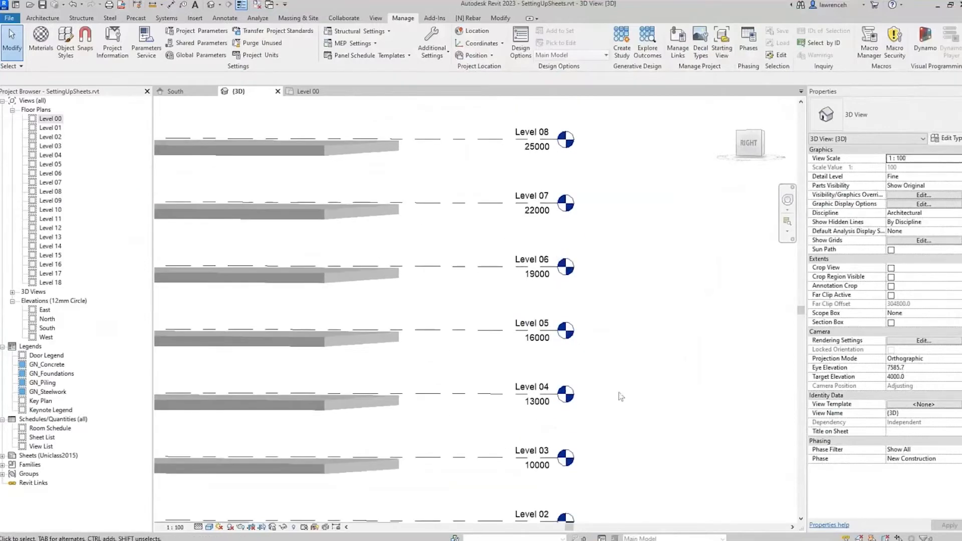
{"action": "scroll", "coordinate": [620, 397], "scroll_direction": "down", "scroll_amount": 3}
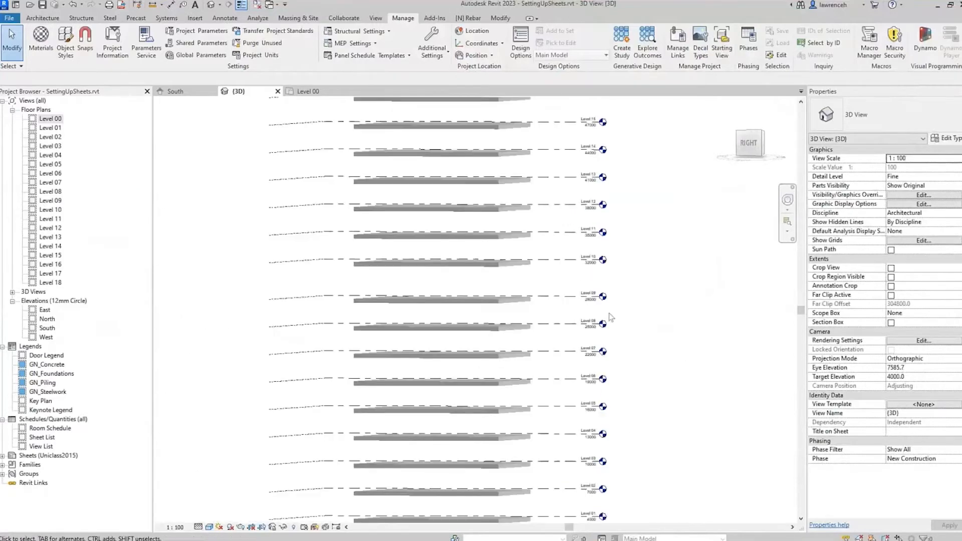
{"action": "scroll", "coordinate": [611, 316], "scroll_direction": "down", "scroll_amount": 3}
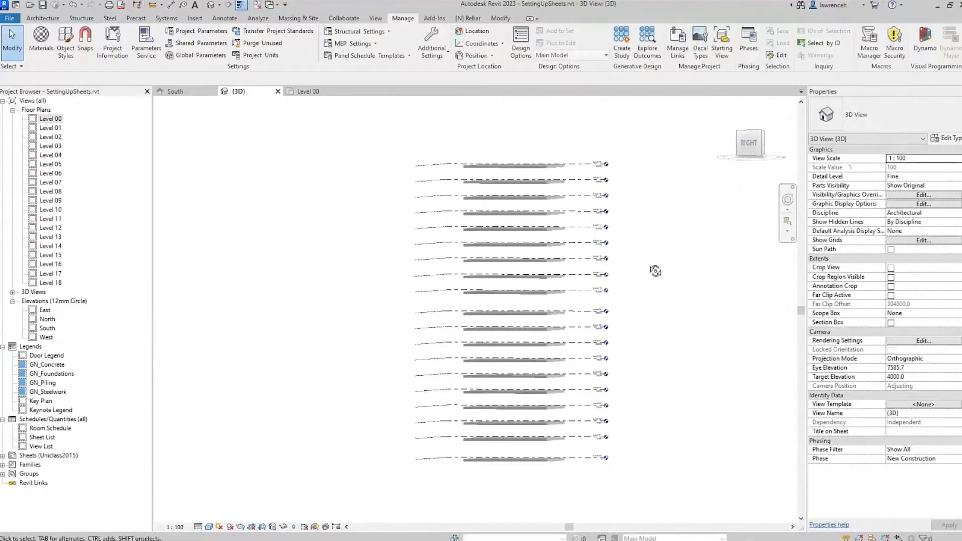
{"action": "middle_click_drag", "start_coordinate": [655, 271], "coordinate": [648, 301], "text": "shift"}
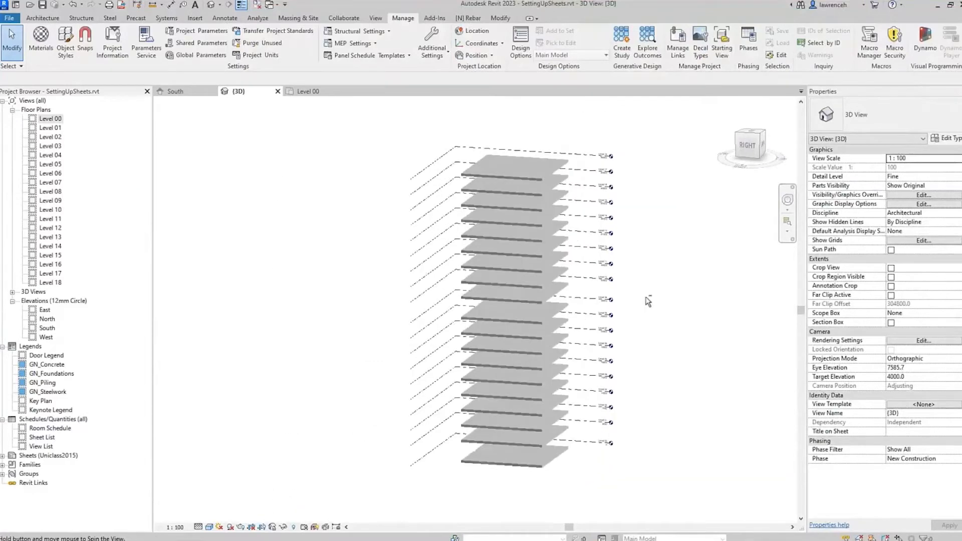